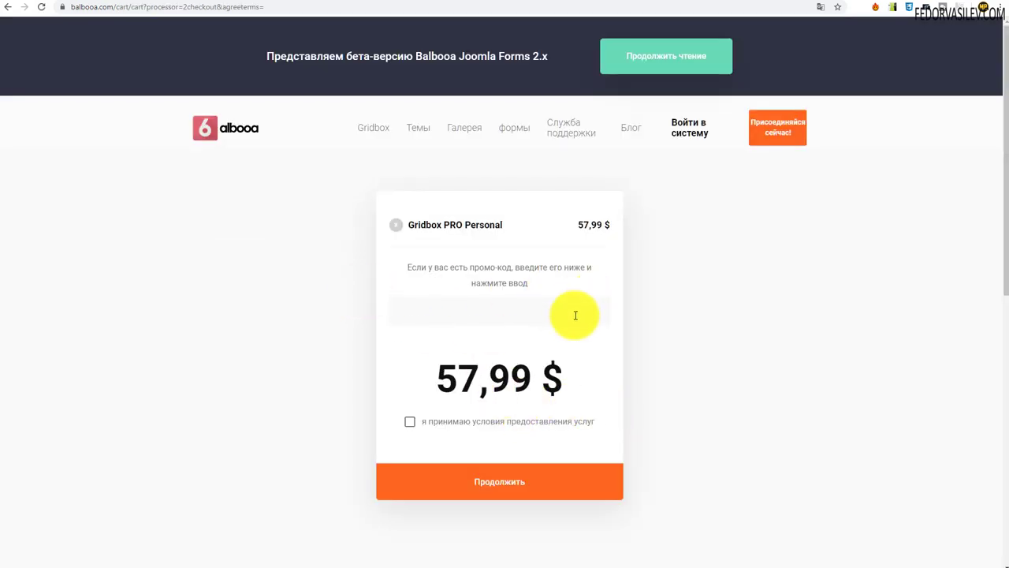
- Apply the promo code to the Gridbox PRO Personal order, accept the terms of service and continue to checkout
{"action": "left_click", "coordinate": [456, 317]}
{"action": "left_click", "coordinate": [741, 317]}
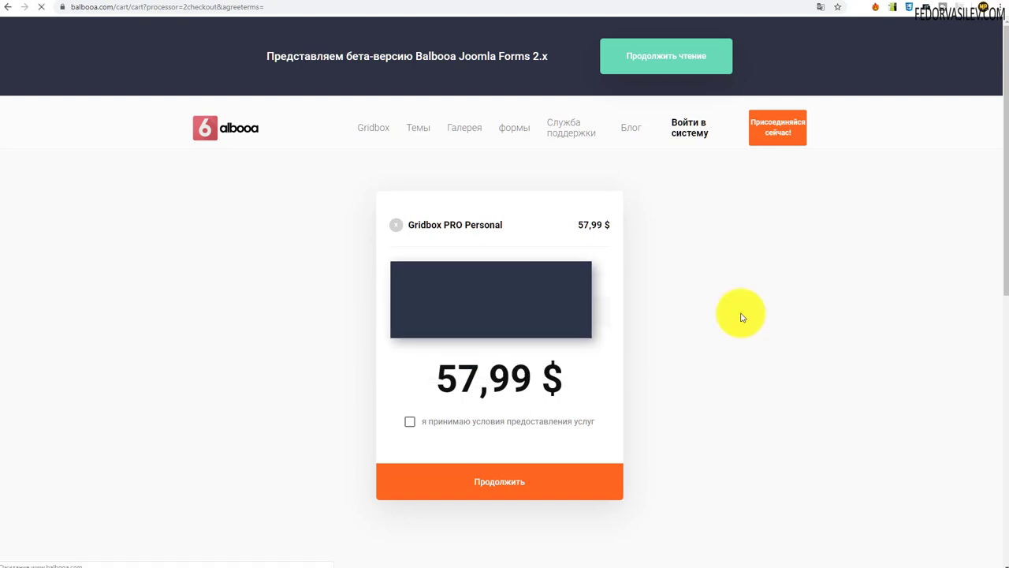
{"action": "left_click_drag", "start_coordinate": [566, 381], "coordinate": [421, 392]}
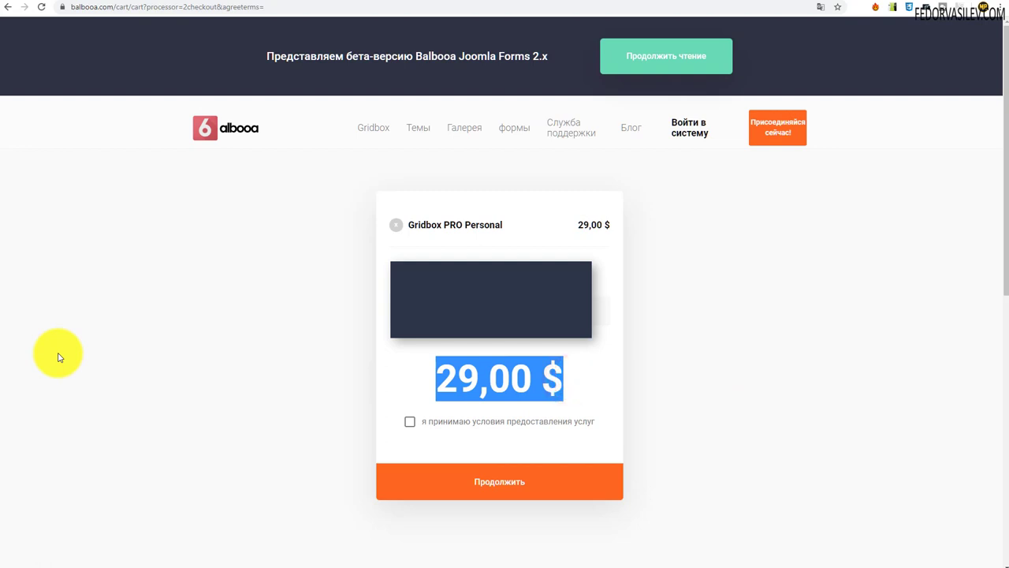
{"action": "left_click", "coordinate": [409, 422]}
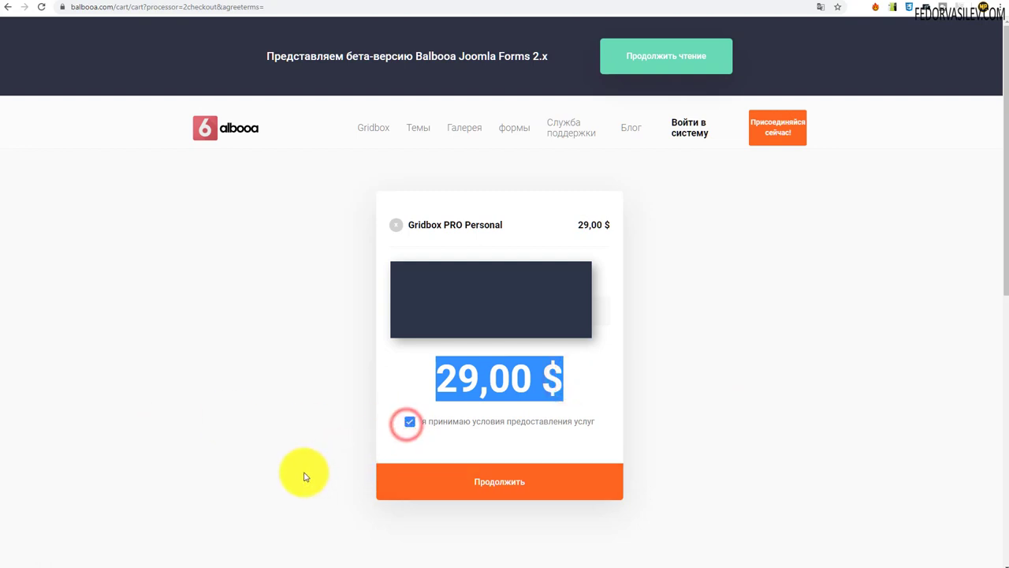
{"action": "left_click", "coordinate": [477, 482]}
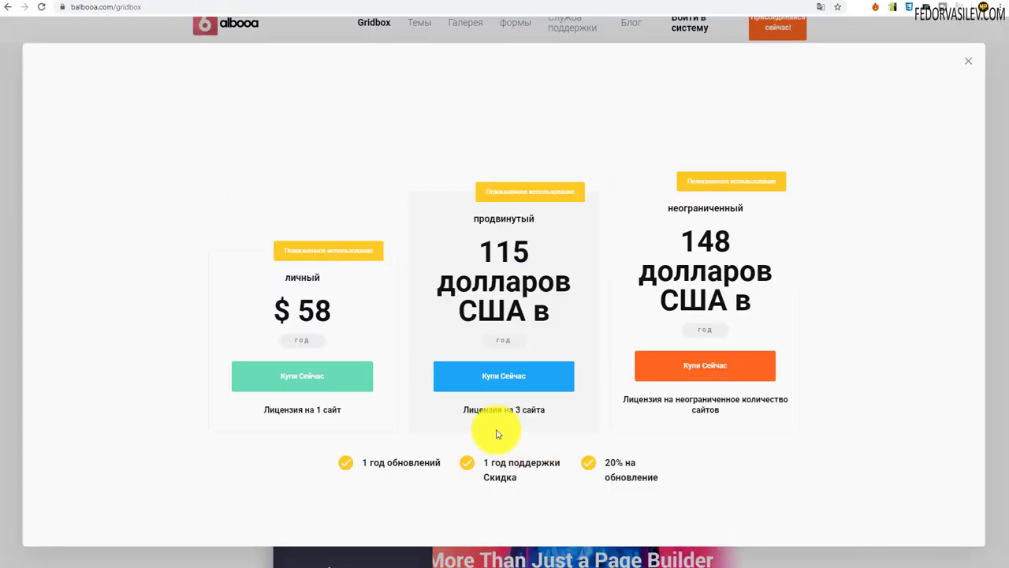
- Order the Gridbox PRO Advanced licence with the promo code, and choose the unlimited-sites Gridbox plan as another purchase
{"action": "left_click", "coordinate": [507, 367]}
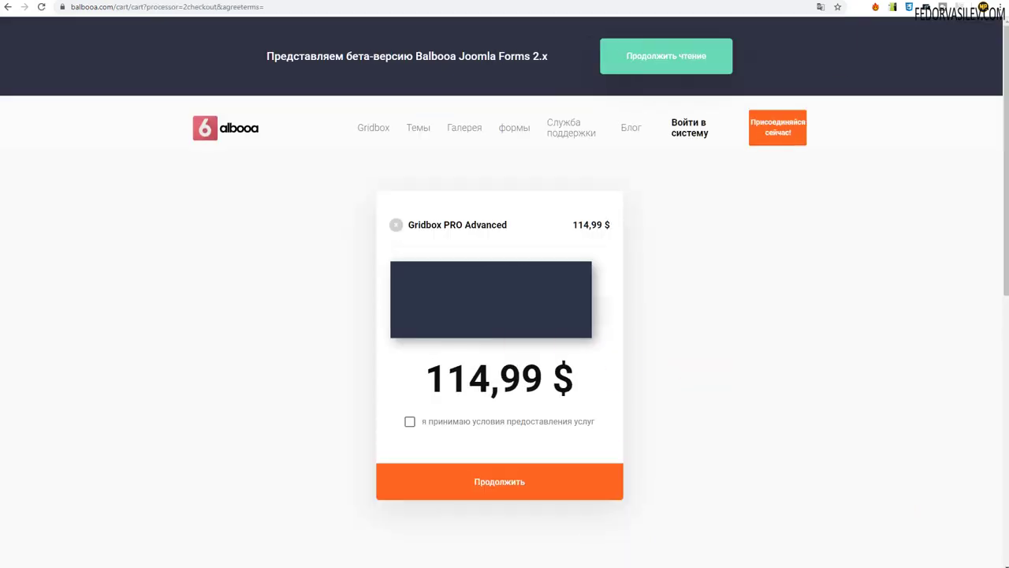
{"action": "right_click", "coordinate": [483, 310]}
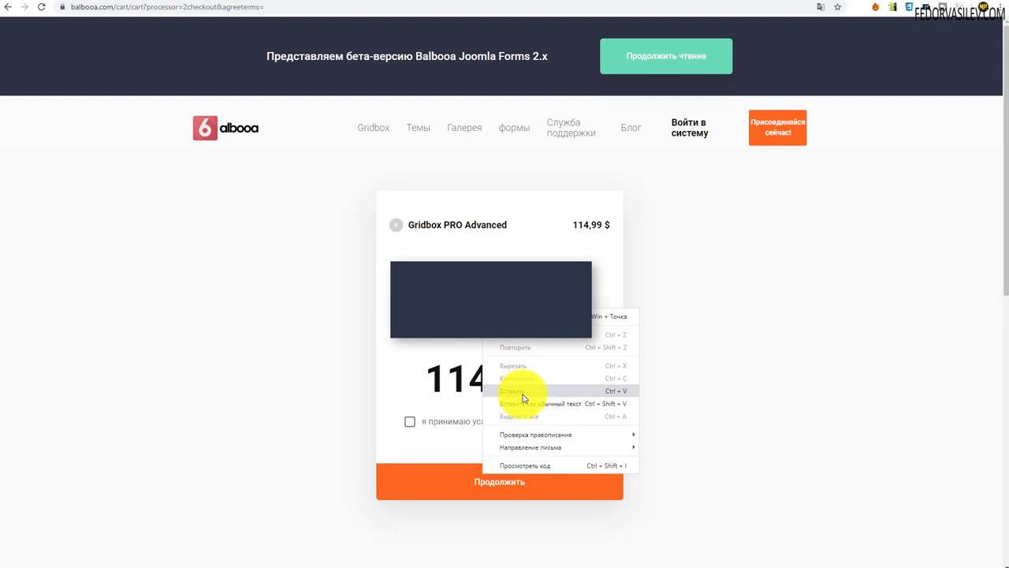
{"action": "left_click", "coordinate": [522, 391]}
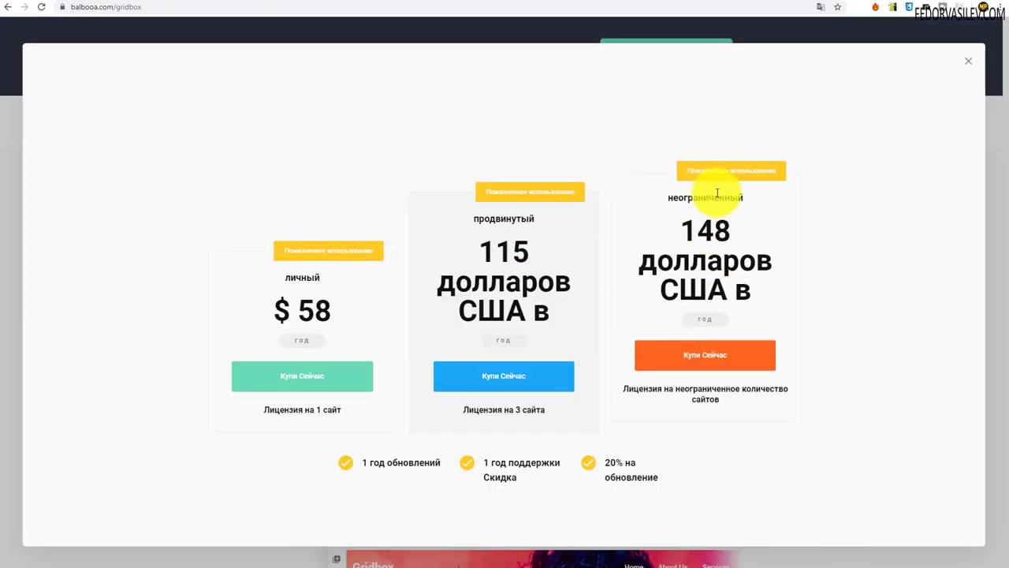
{"action": "left_click", "coordinate": [698, 368]}
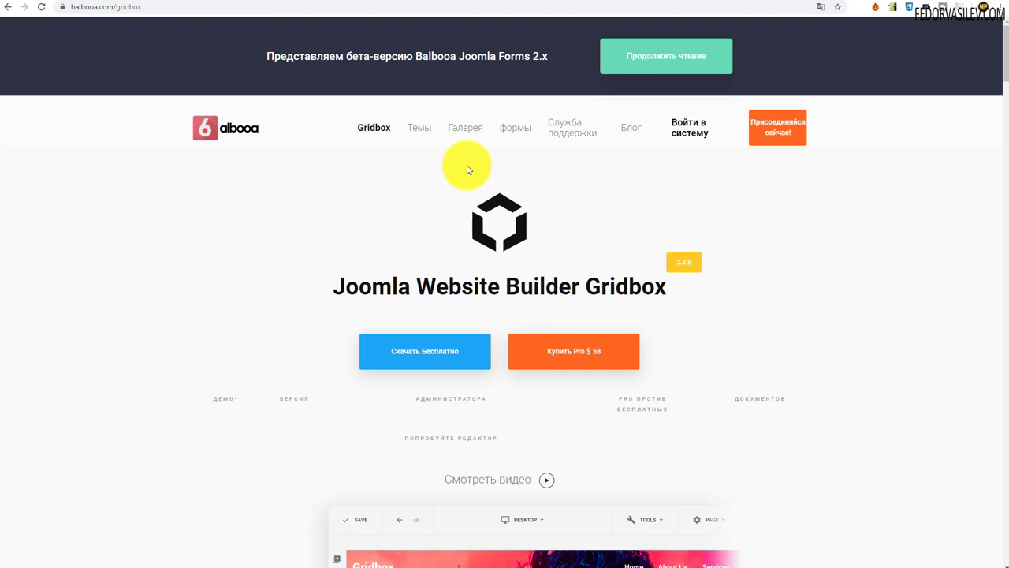
- Go to the Joomla Gallery product and order its Personal licence for 1 site with the promo code applied
{"action": "left_click", "coordinate": [467, 124]}
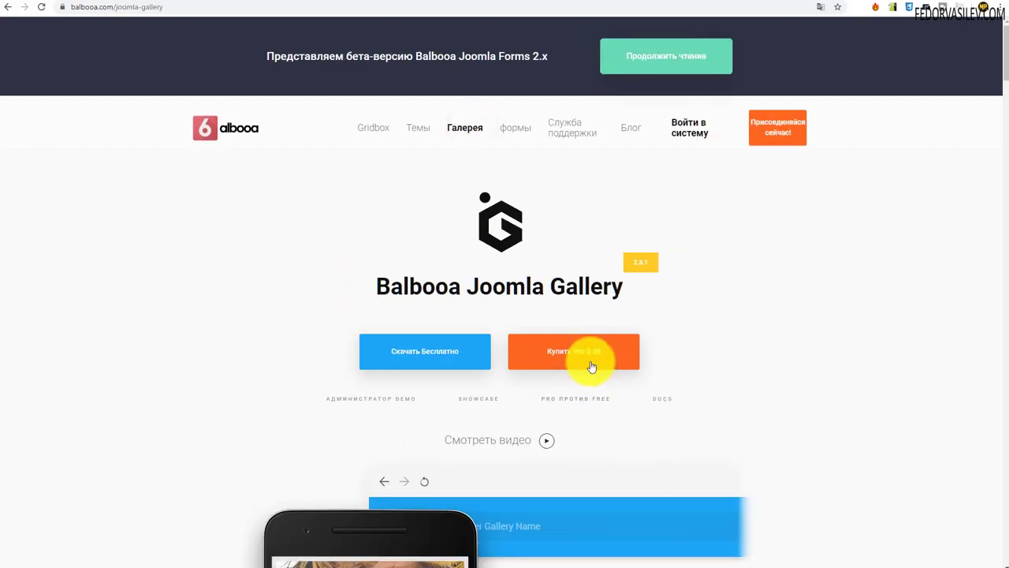
{"action": "left_click", "coordinate": [589, 355]}
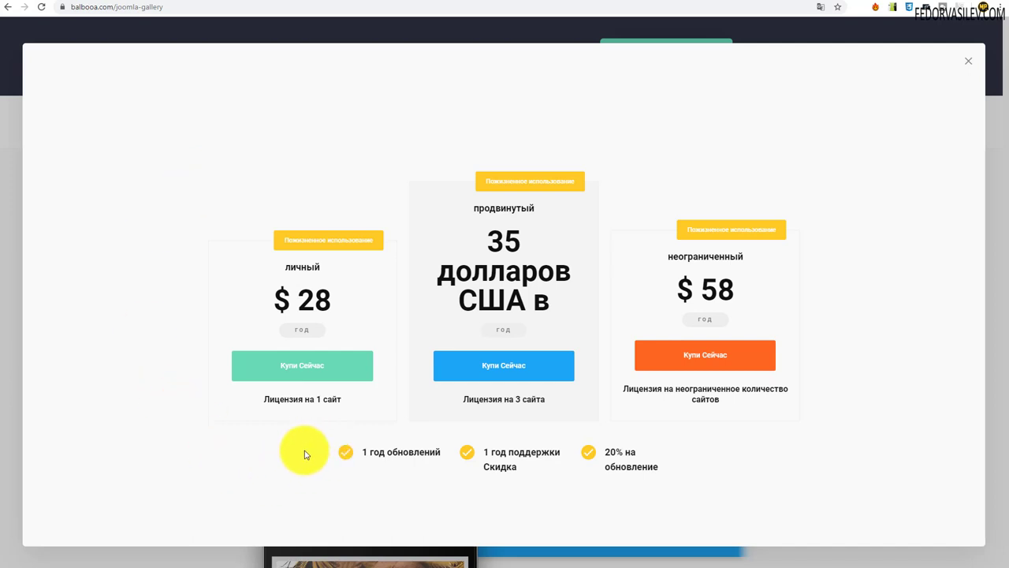
{"action": "left_click", "coordinate": [305, 359]}
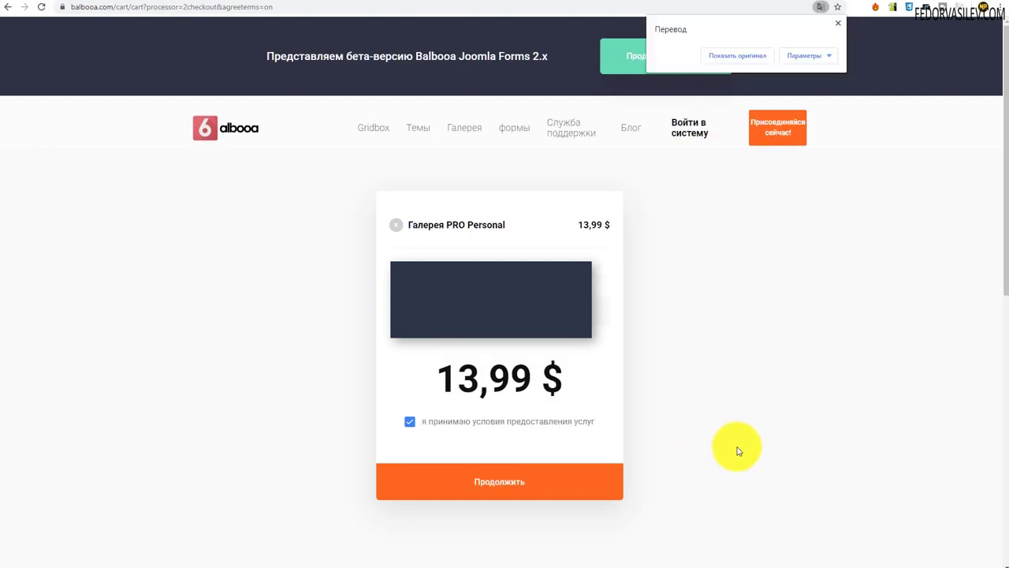
{"action": "left_click_drag", "start_coordinate": [531, 378], "coordinate": [458, 379]}
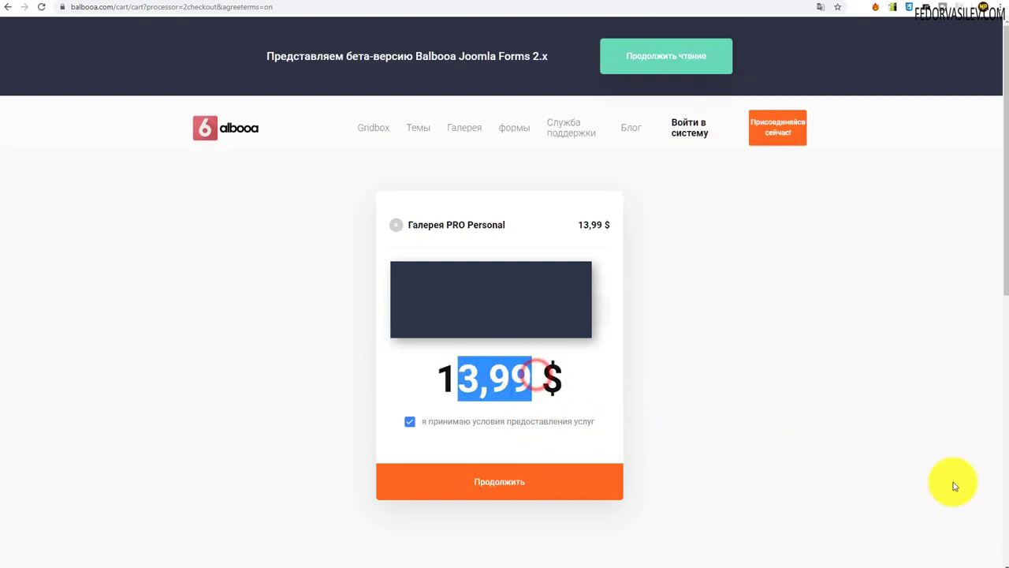
- Go to the Joomla Forms product and order its PRO licence for unlimited sites with the promo code
{"action": "key", "text": "alt+Left"}
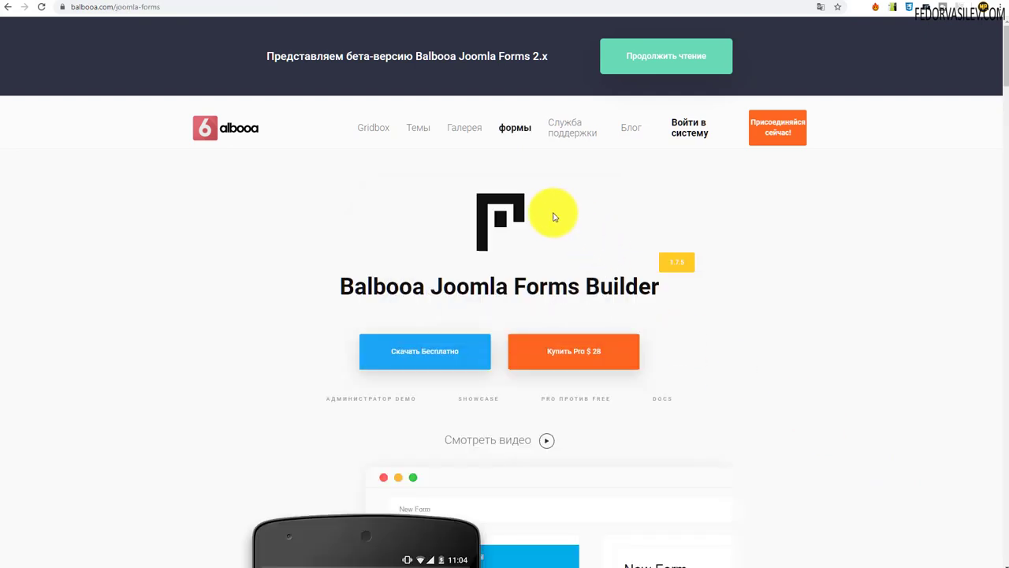
{"action": "left_click", "coordinate": [581, 356]}
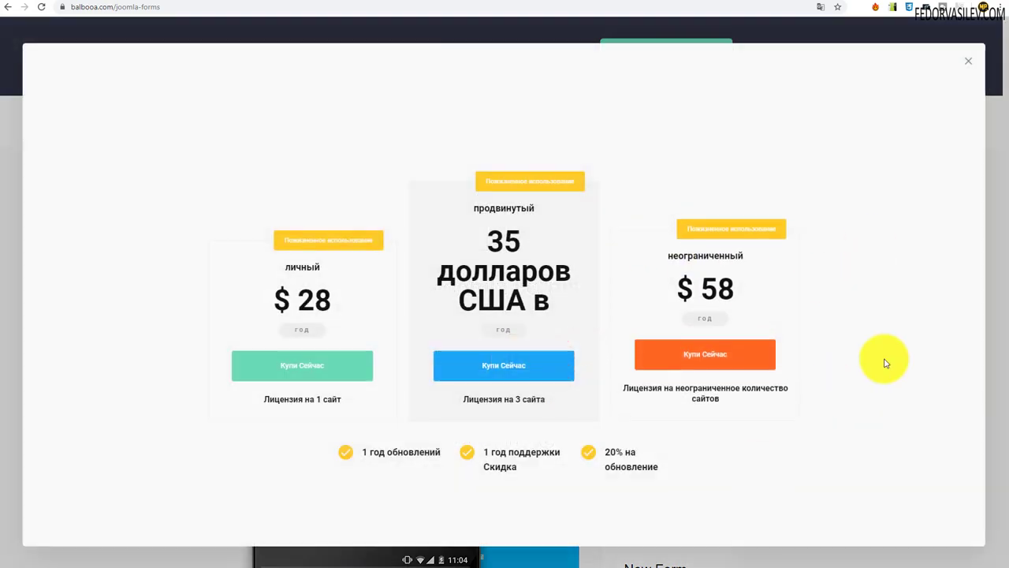
{"action": "left_click", "coordinate": [704, 344]}
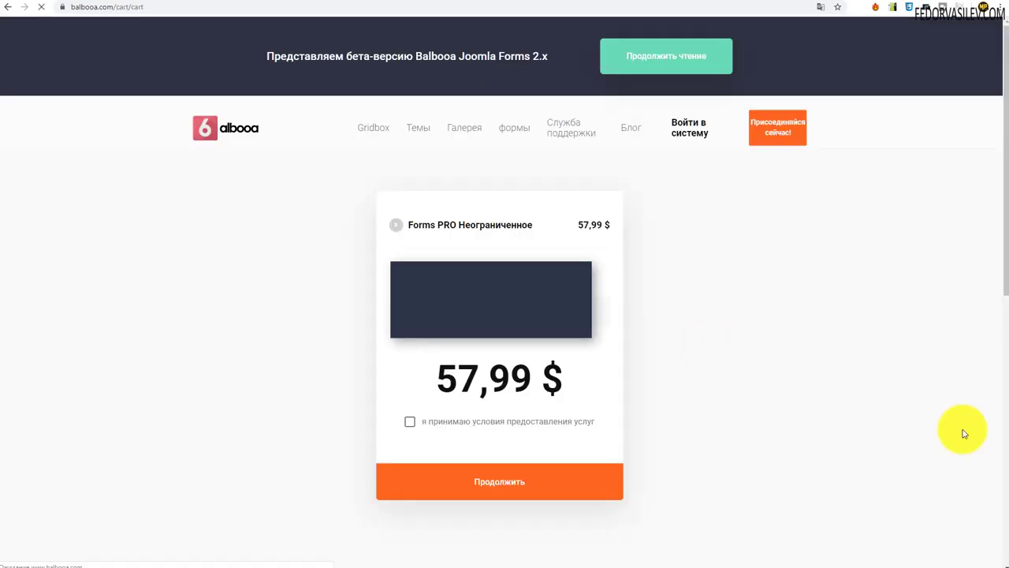
{"action": "left_click_drag", "start_coordinate": [428, 377], "coordinate": [461, 378]}
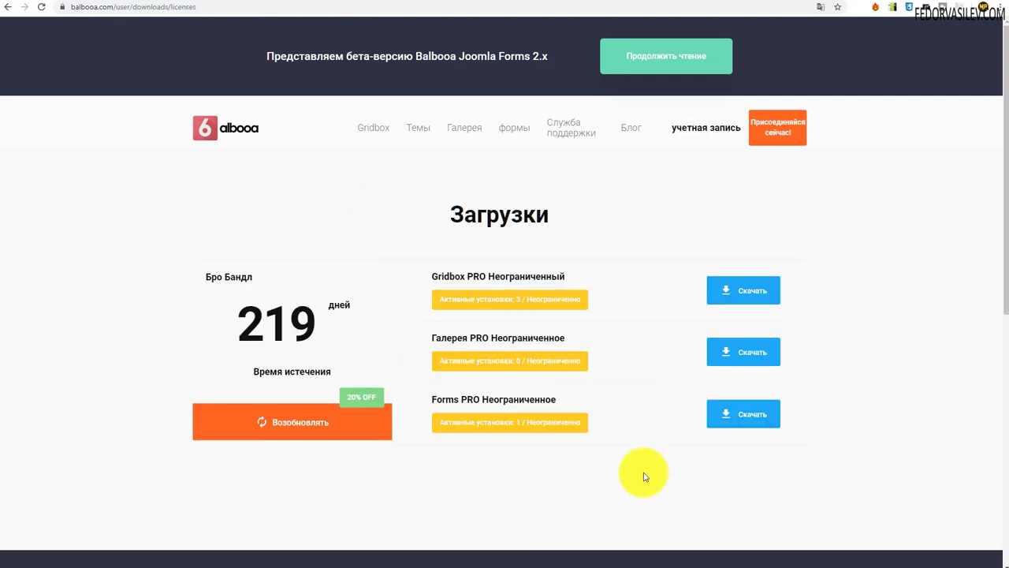
- Examine the account's downloads page for the bundle's remaining days and the licence types of Gridbox, Gallery and Forms
{"action": "left_click_drag", "start_coordinate": [319, 332], "coordinate": [234, 326]}
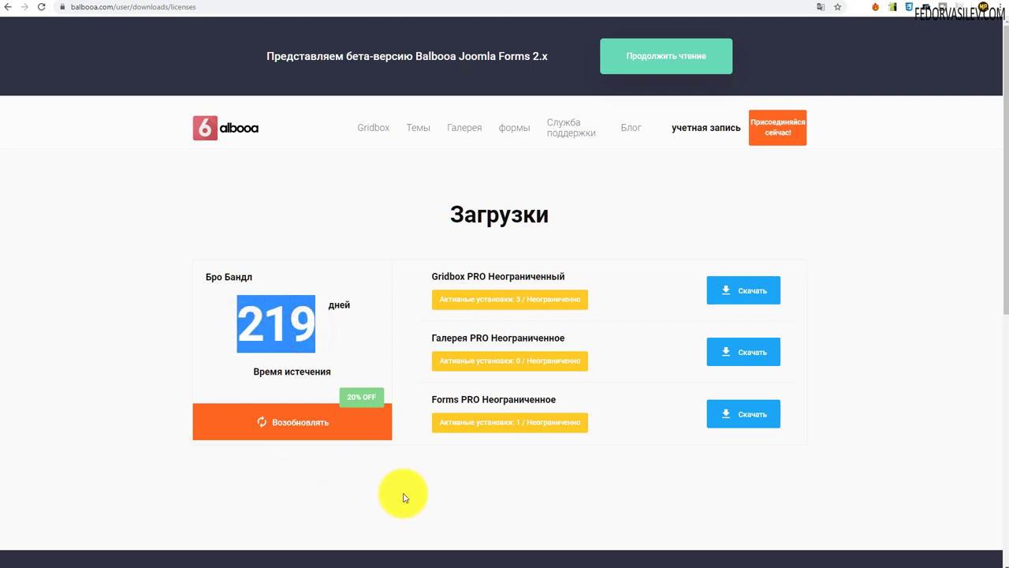
{"action": "left_click", "coordinate": [584, 516]}
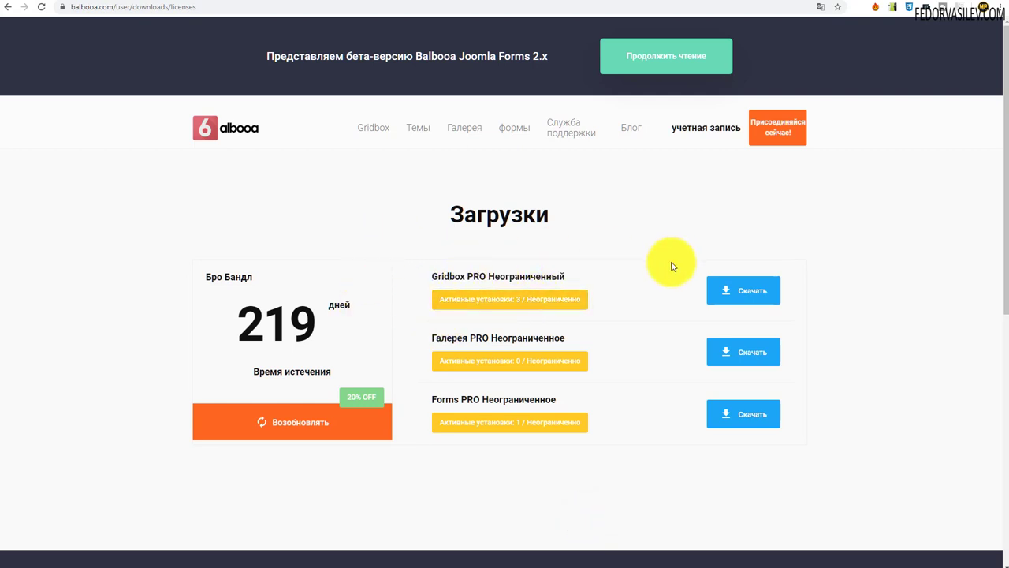
{"action": "double_click", "coordinate": [495, 400]}
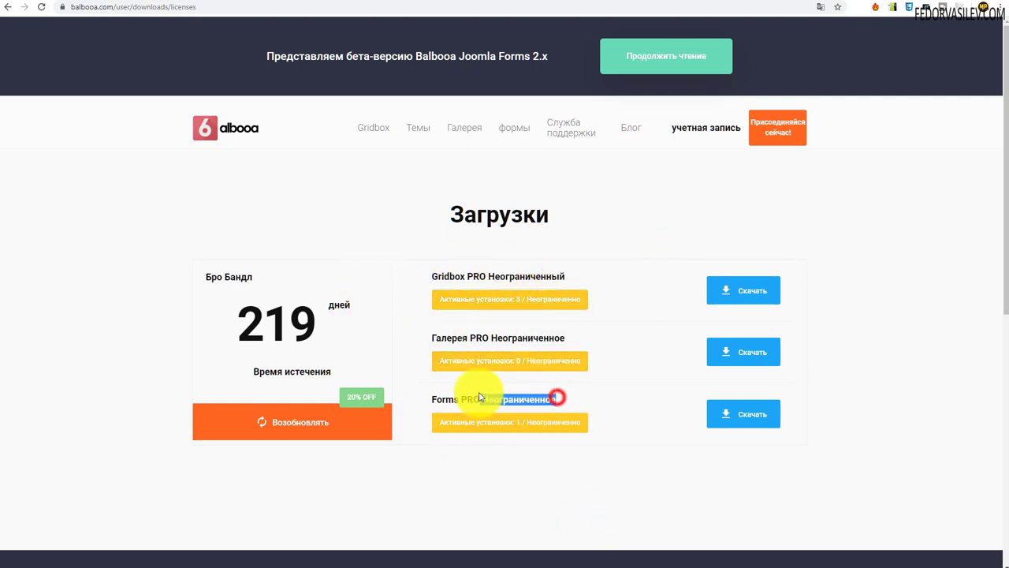
{"action": "double_click", "coordinate": [563, 335]}
{"action": "left_click", "coordinate": [576, 268]}
{"action": "double_click", "coordinate": [532, 275]}
{"action": "left_click", "coordinate": [683, 217]}
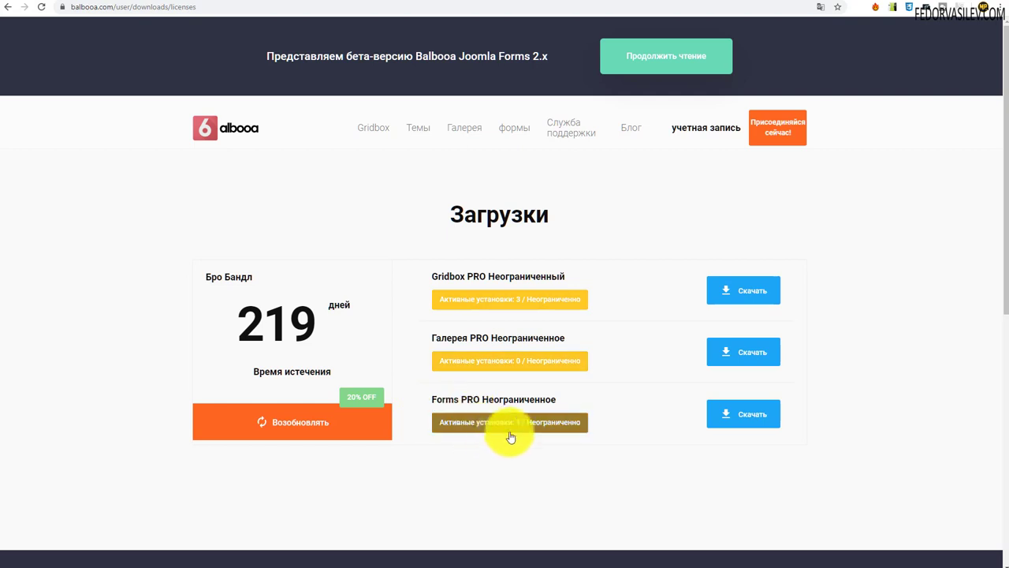
- Open the list of domains activated under the Gridbox PRO licence and deactivate gridbox2.loc
{"action": "left_click", "coordinate": [513, 301]}
{"action": "left_click_drag", "start_coordinate": [433, 180], "coordinate": [353, 228]}
{"action": "left_click_drag", "start_coordinate": [416, 274], "coordinate": [352, 273]}
{"action": "left_click", "coordinate": [452, 318]}
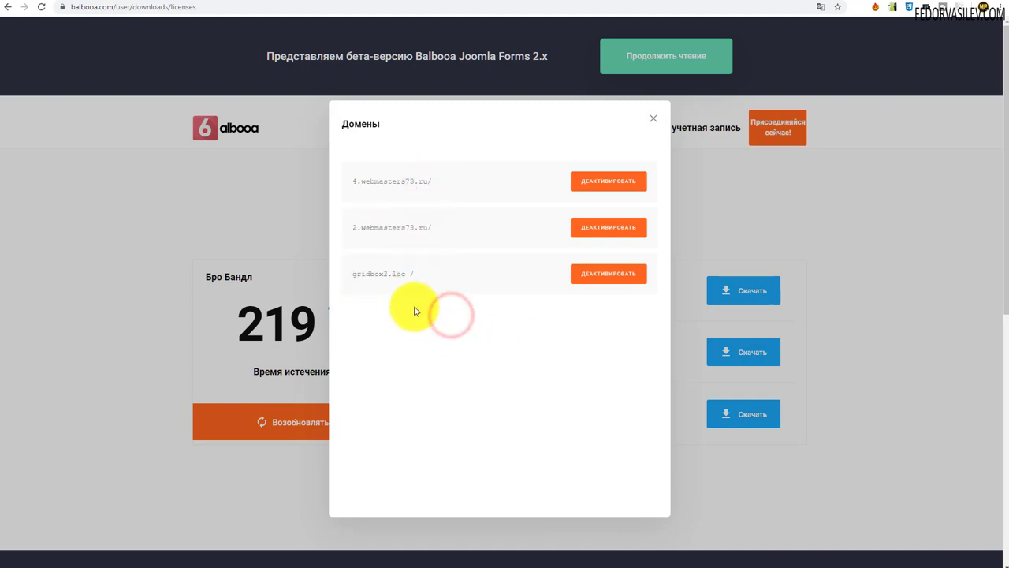
{"action": "left_click_drag", "start_coordinate": [423, 272], "coordinate": [355, 274]}
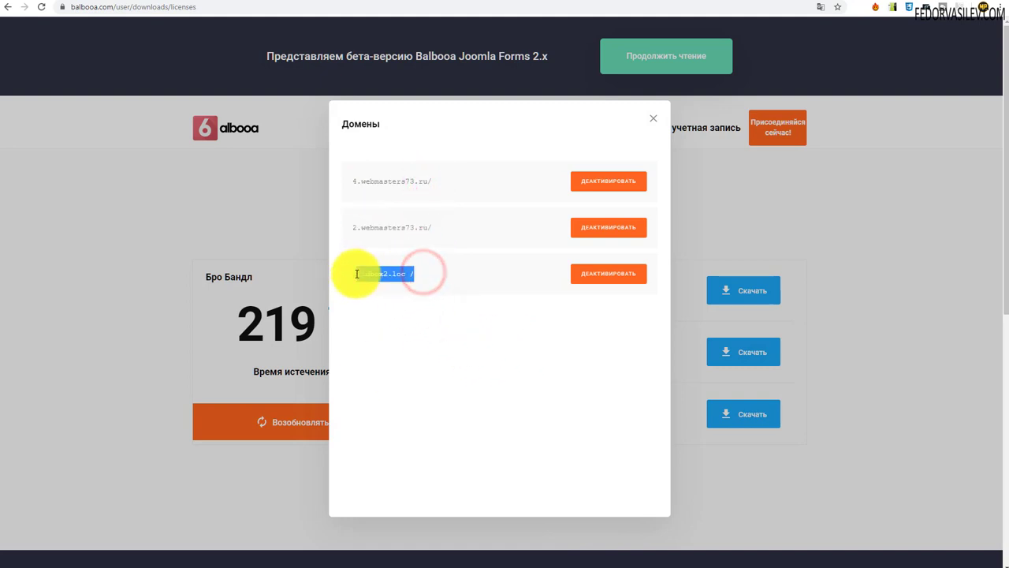
{"action": "left_click", "coordinate": [516, 320]}
{"action": "left_click", "coordinate": [611, 277]}
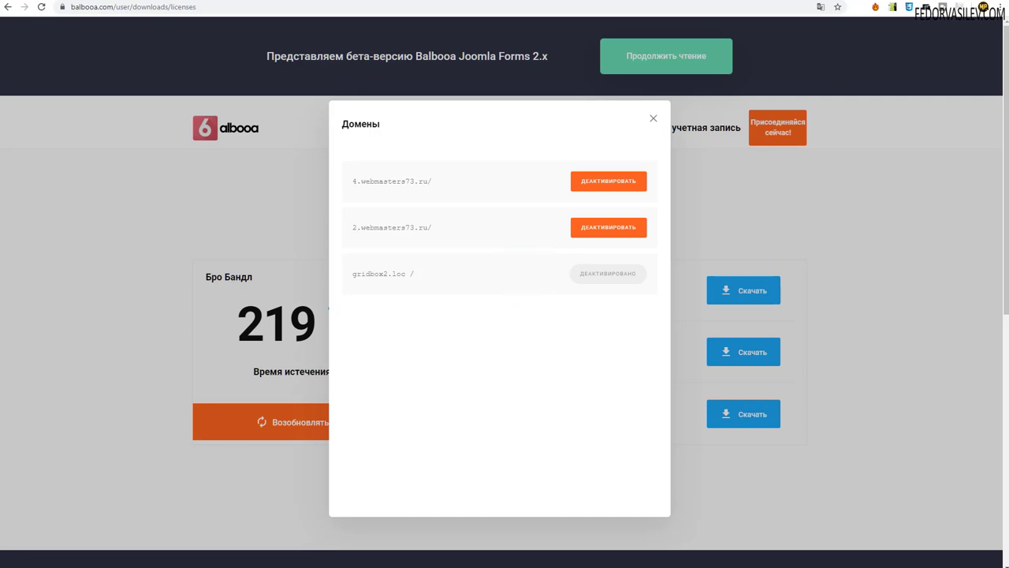
{"action": "triple_click", "coordinate": [535, 273]}
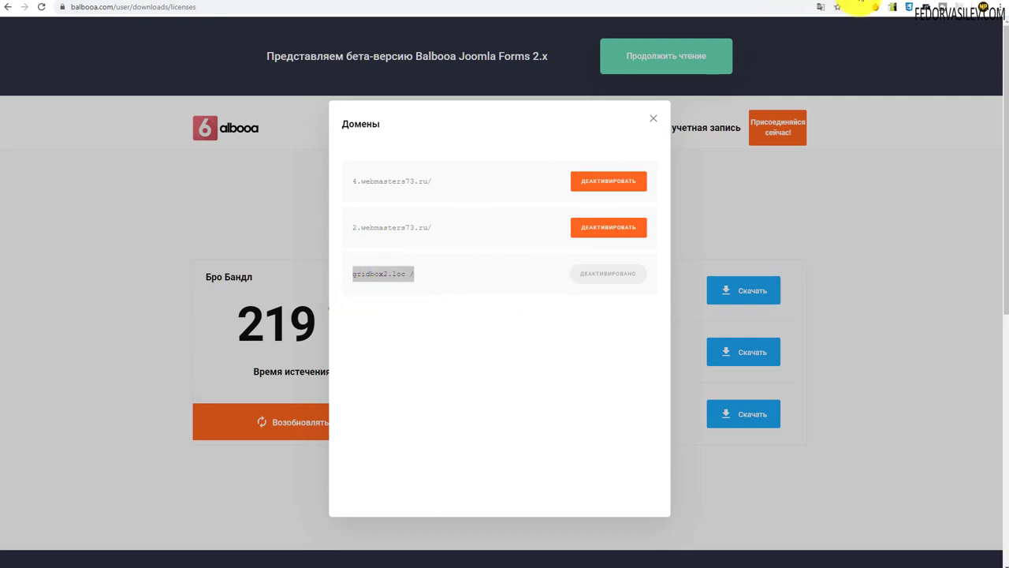
- Switch to the gridbox2.loc website, reload it and look over the houses page to check that it works
{"action": "key", "text": "ctrl+Tab"}
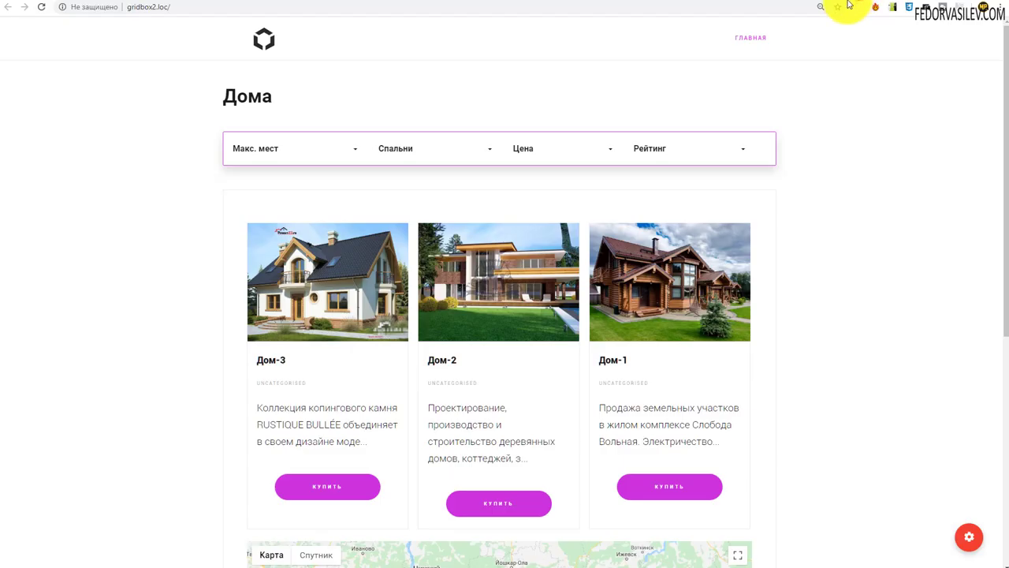
{"action": "left_click", "coordinate": [42, 8]}
{"action": "scroll", "coordinate": [371, 237], "scroll_direction": "down", "scroll_amount": 3}
{"action": "scroll", "coordinate": [363, 254], "scroll_direction": "down", "scroll_amount": 2}
{"action": "scroll", "coordinate": [874, 342], "scroll_direction": "up", "scroll_amount": 5}
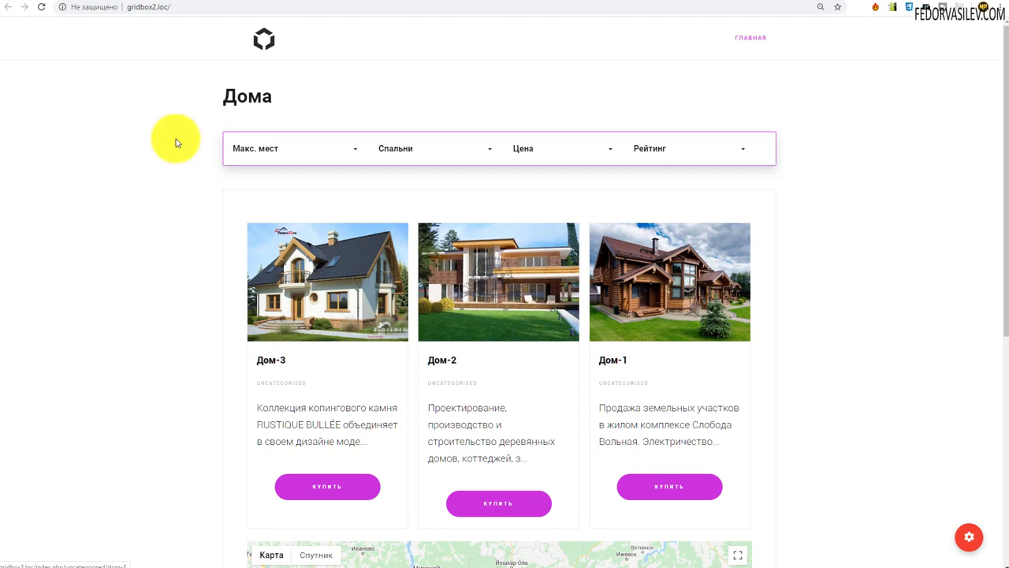
{"action": "scroll", "coordinate": [334, 247], "scroll_direction": "down", "scroll_amount": 3}
{"action": "scroll", "coordinate": [528, 261], "scroll_direction": "up", "scroll_amount": 3}
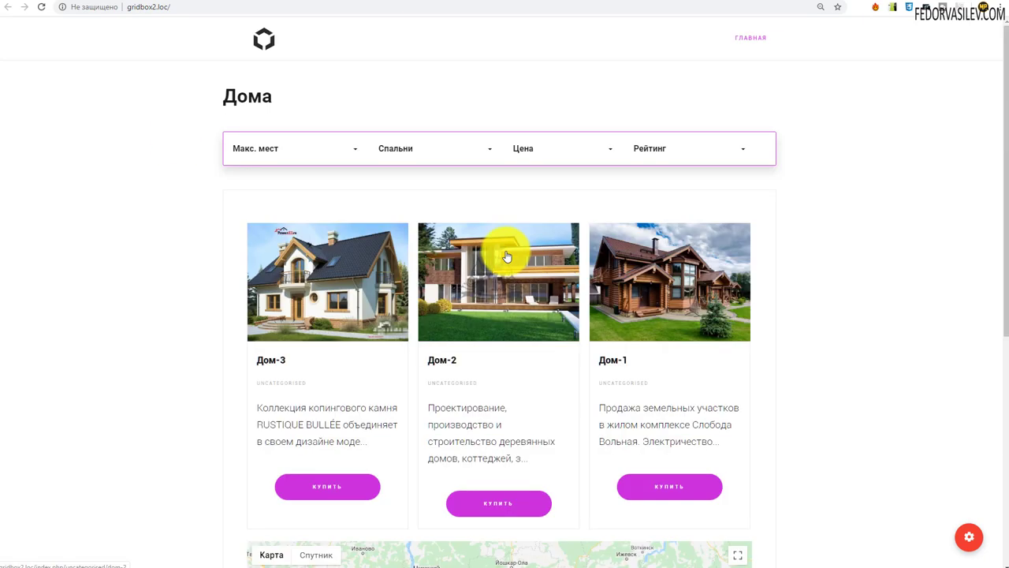
- Switch to the gridbox2.loc administrator panel and open the Gridbox licence activation form
{"action": "left_click", "coordinate": [823, 7]}
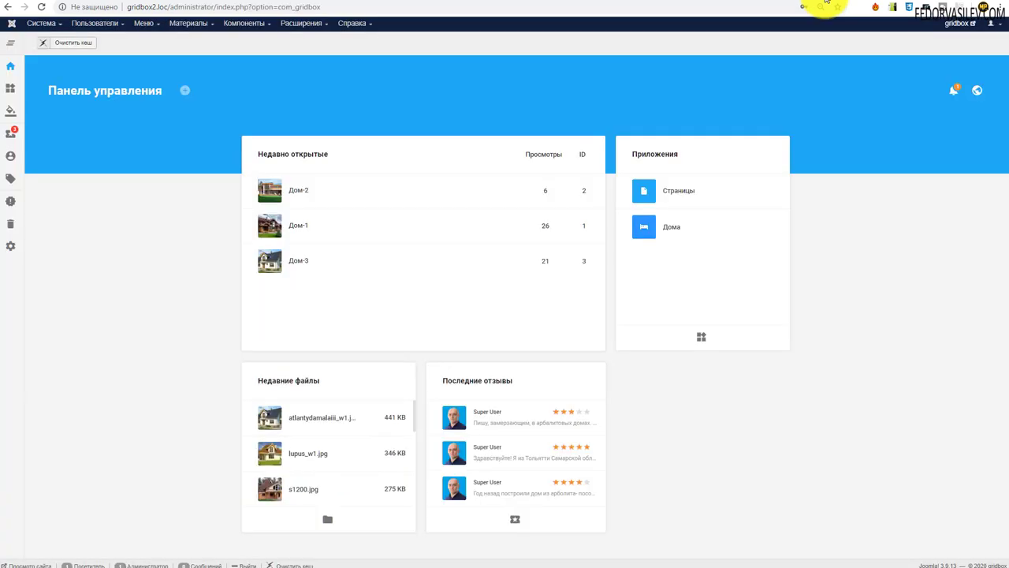
{"action": "left_click", "coordinate": [955, 96]}
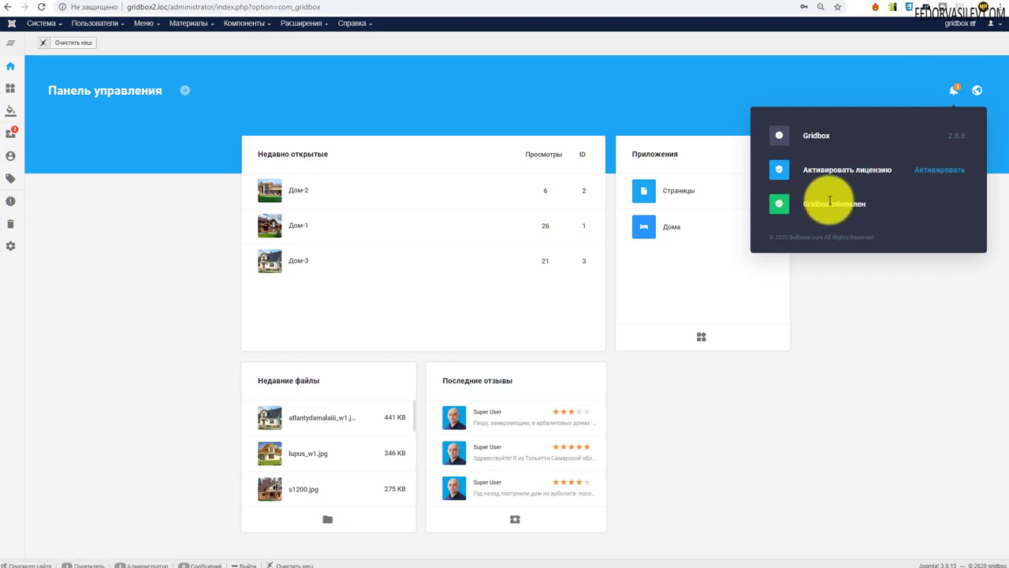
{"action": "left_click", "coordinate": [932, 168]}
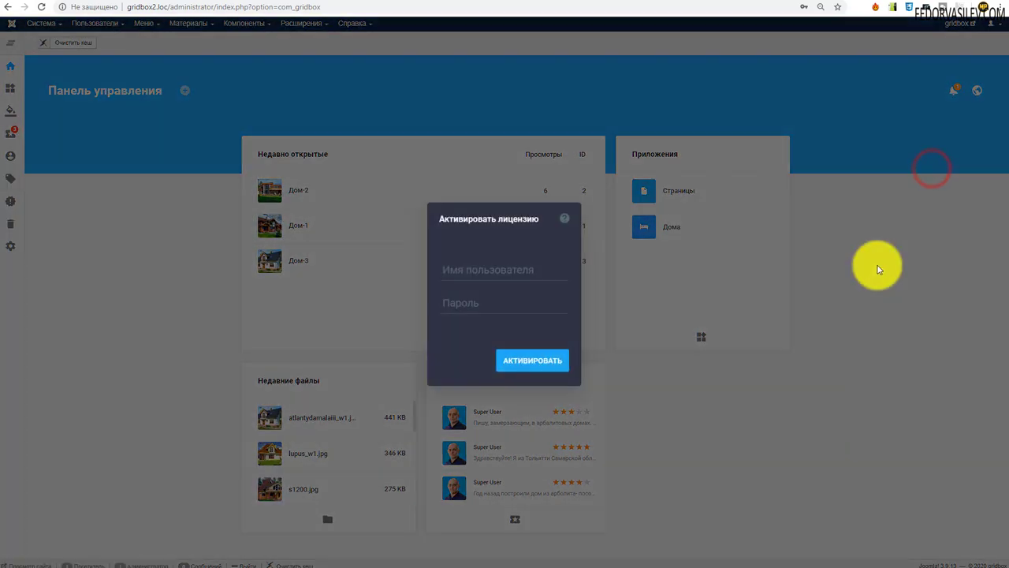
{"action": "left_click", "coordinate": [467, 265]}
{"action": "left_click", "coordinate": [663, 283]}
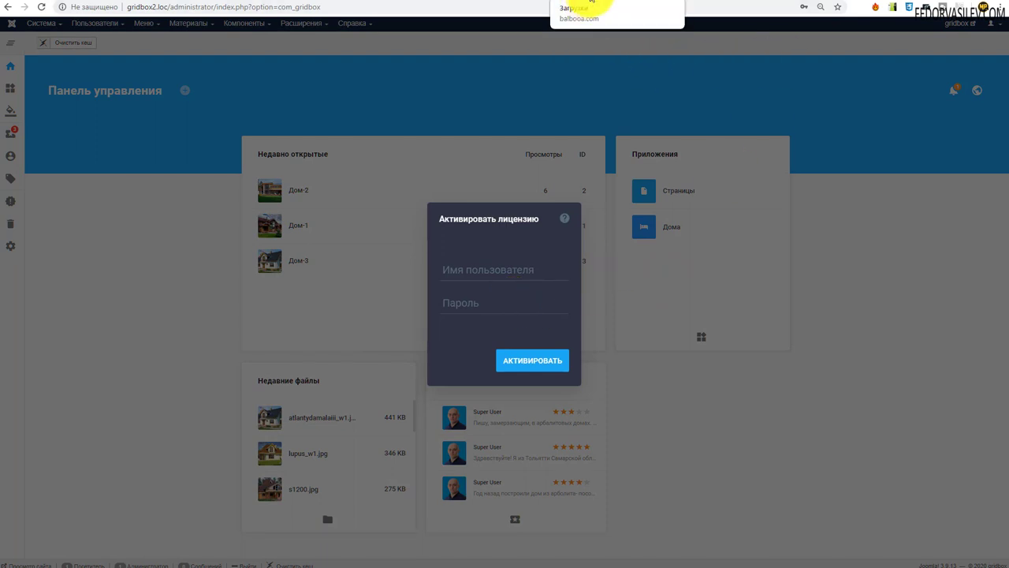
- Switch to the Balbooa downloads page and look at the account menu options
{"action": "left_click", "coordinate": [762, 4]}
{"action": "mouse_move", "coordinate": [710, 134]}
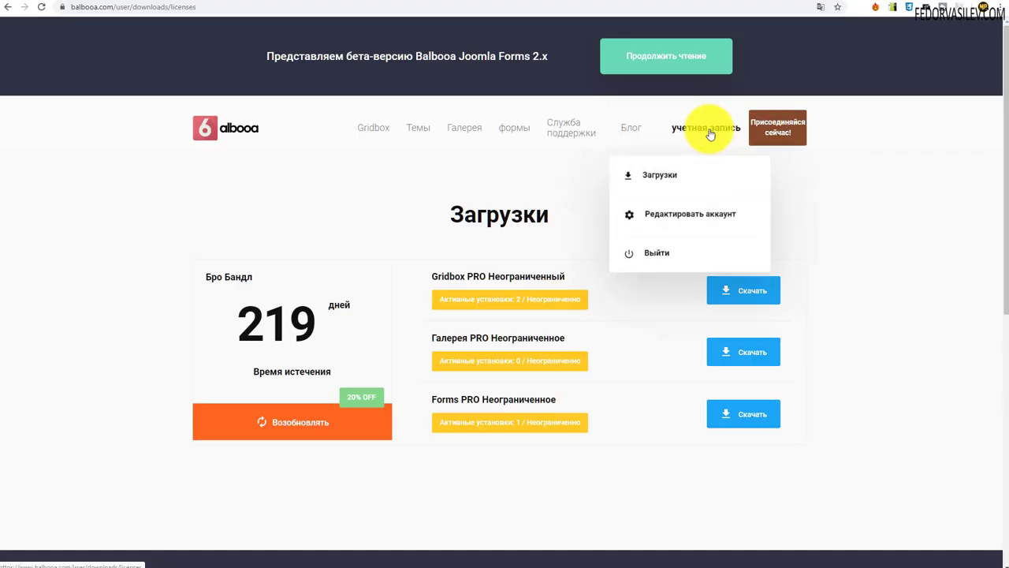
{"action": "left_click", "coordinate": [645, 261]}
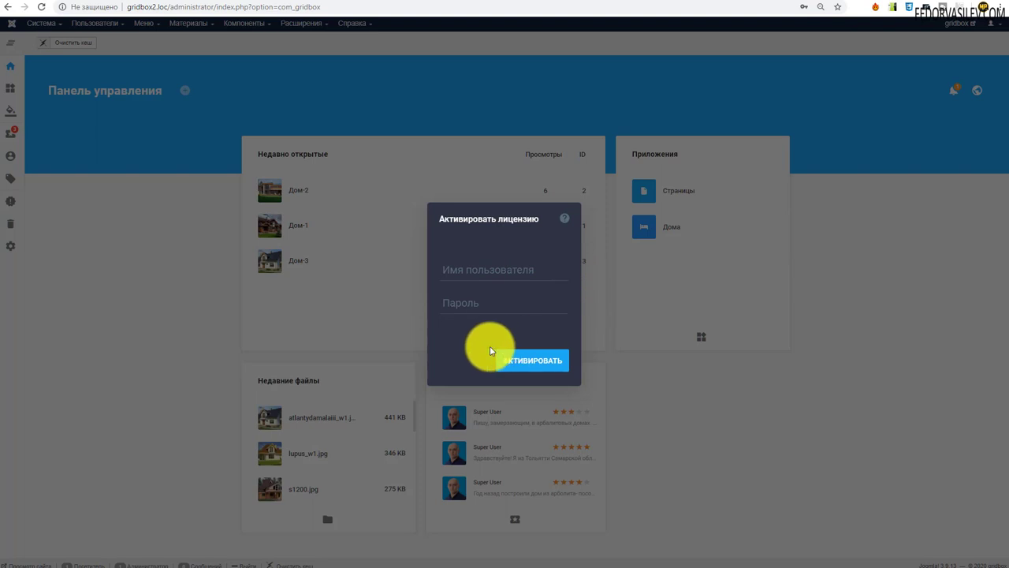
- Fill in the Balbooa account username and password in the activation form and activate the Gridbox licence
{"action": "left_click", "coordinate": [542, 364]}
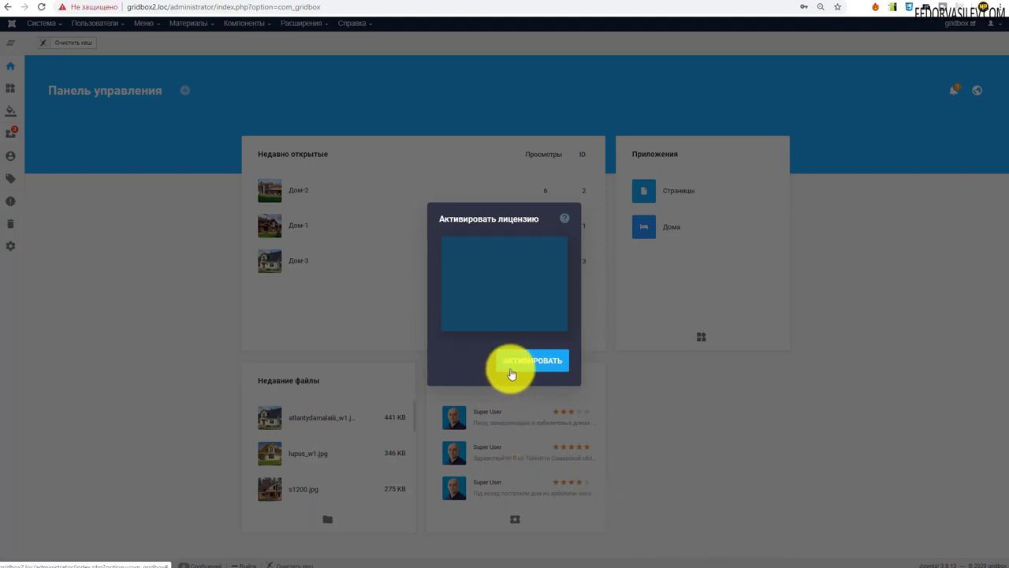
{"action": "left_click", "coordinate": [538, 361]}
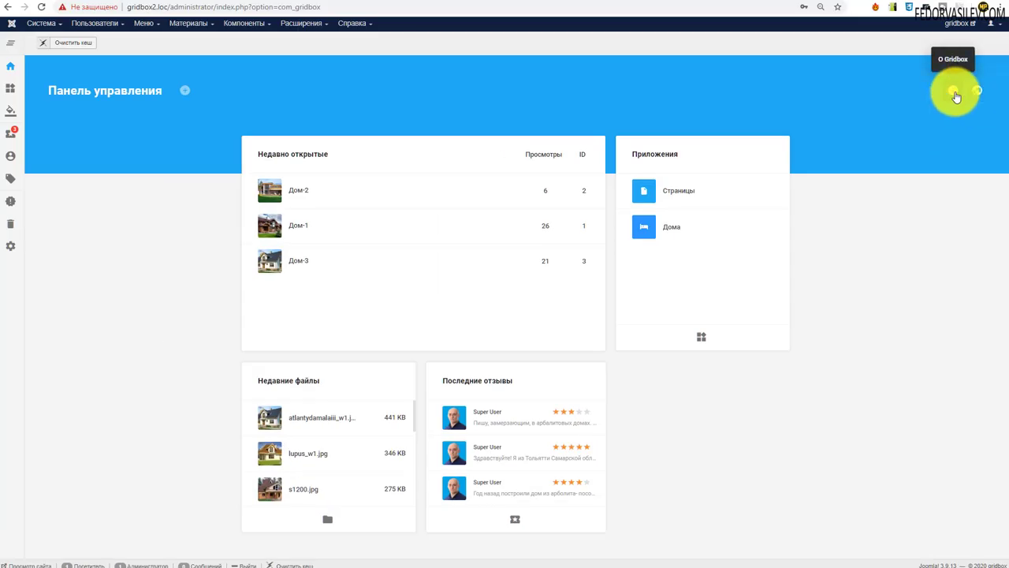
- Check the Gridbox licence status, and deactivate gridbox2.loc in the list of activated Gridbox PRO domains on the Balbooa downloads page
{"action": "left_click", "coordinate": [954, 93]}
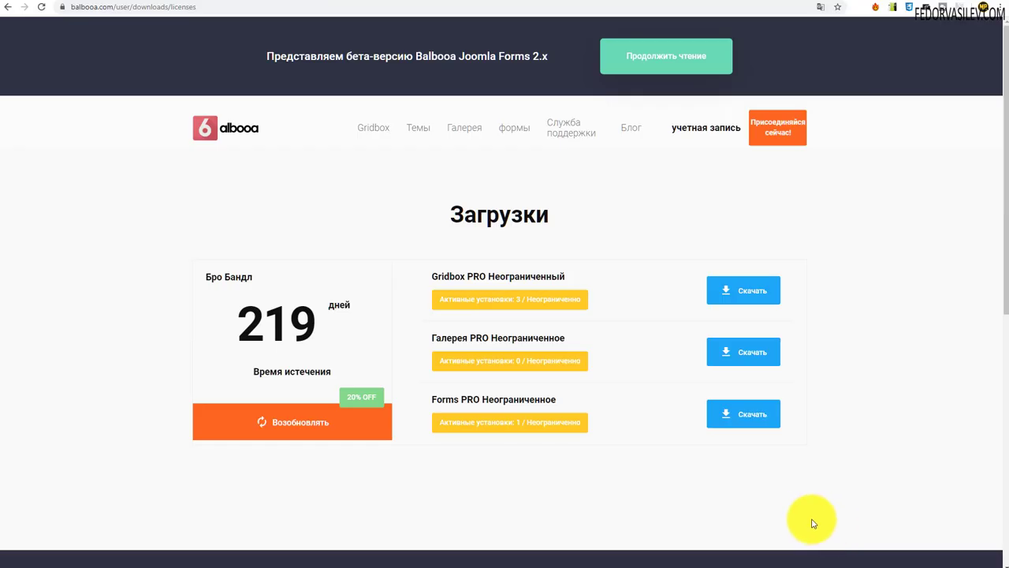
{"action": "left_click", "coordinate": [502, 305]}
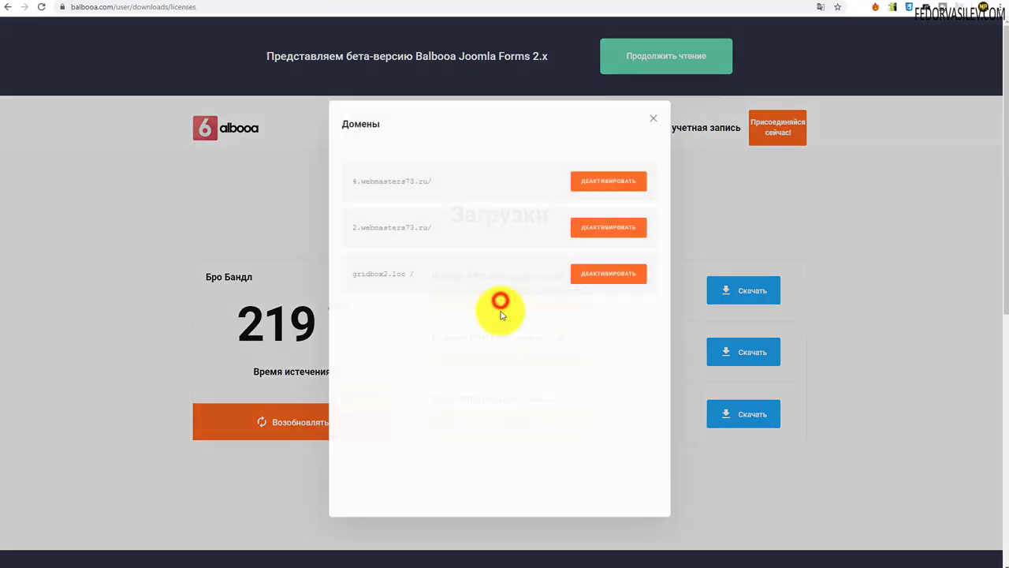
{"action": "left_click", "coordinate": [407, 270]}
{"action": "triple_click", "coordinate": [349, 274]}
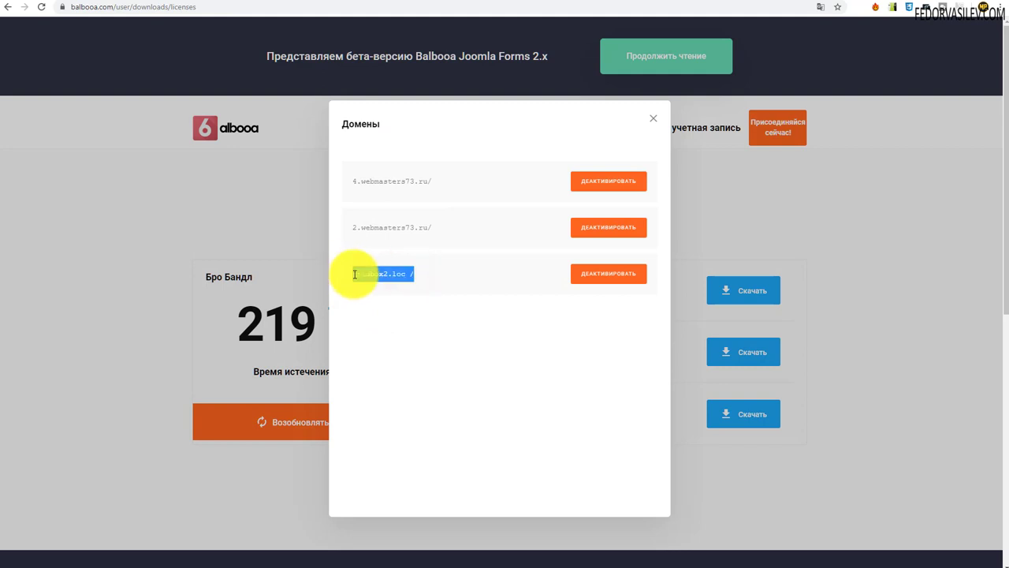
{"action": "left_click", "coordinate": [622, 278]}
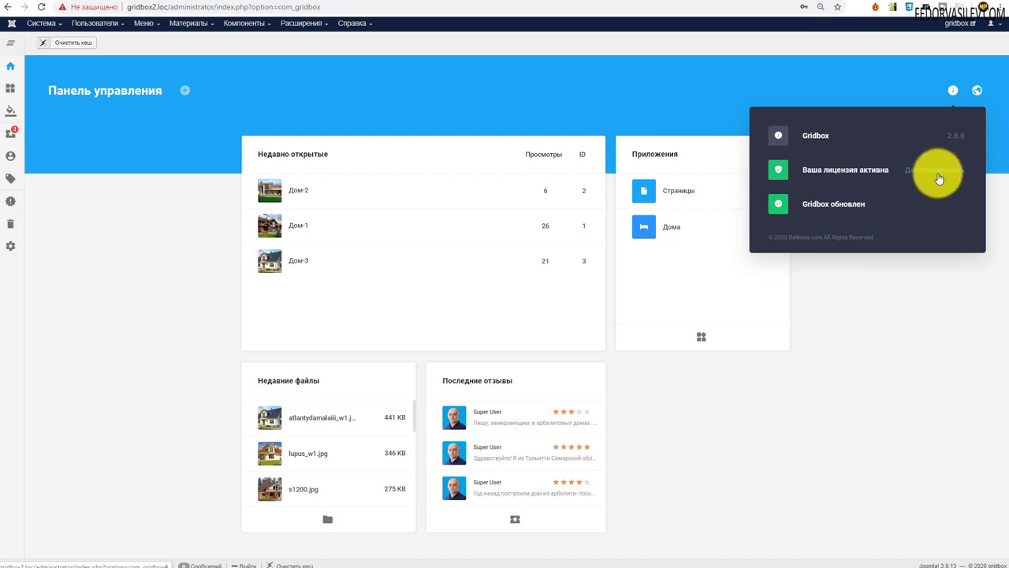
- Switch to the gridbox2.loc administrator panel, examine the Gridbox version and licence information, and close it
{"action": "left_click", "coordinate": [801, 138]}
{"action": "left_click_drag", "start_coordinate": [802, 138], "coordinate": [948, 138]}
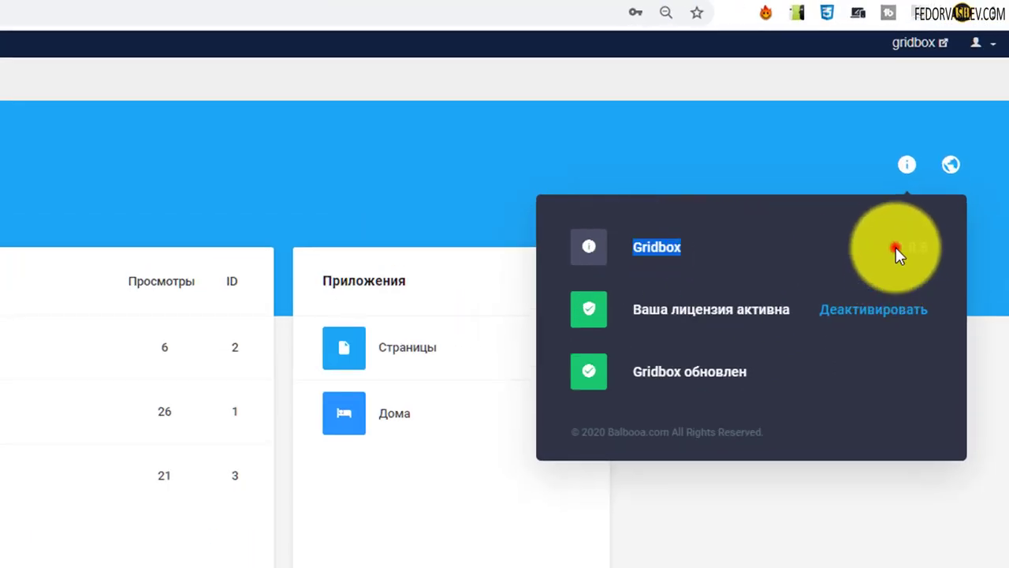
{"action": "left_click_drag", "start_coordinate": [899, 252], "coordinate": [907, 251]}
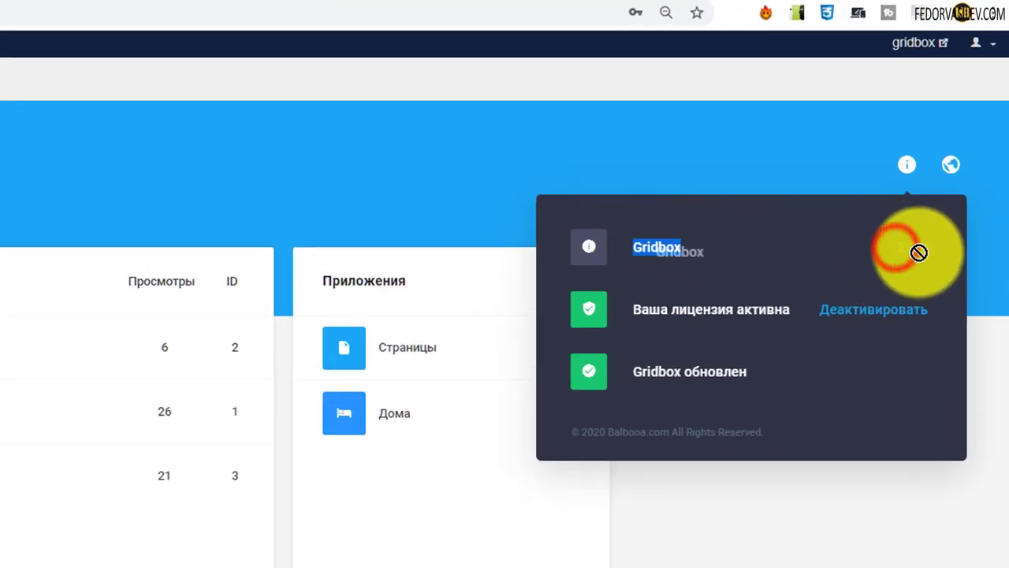
{"action": "left_click", "coordinate": [120, 237]}
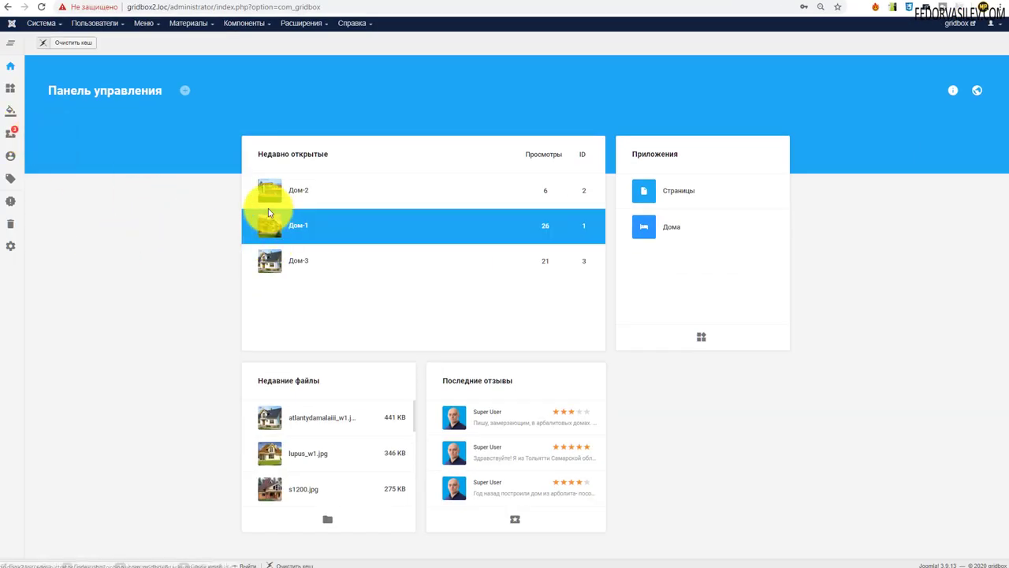
- Open a blank page in the Gridbox editor and look through the plugin library down to the third-party plugins, then close it
{"action": "left_click", "coordinate": [300, 261]}
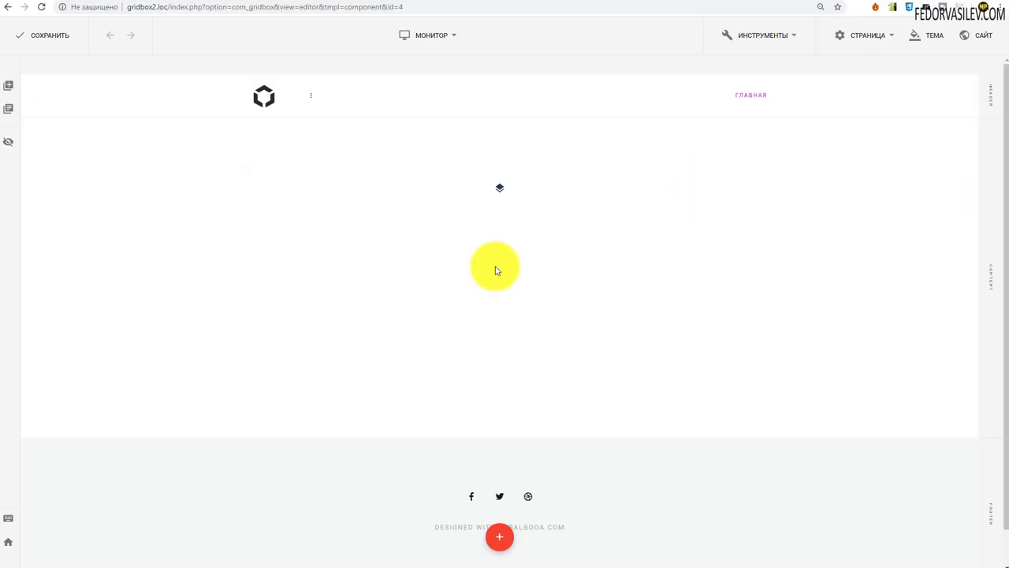
{"action": "left_click", "coordinate": [499, 186]}
{"action": "scroll", "coordinate": [448, 316], "scroll_direction": "down", "scroll_amount": 3}
{"action": "scroll", "coordinate": [396, 288], "scroll_direction": "down", "scroll_amount": 2}
{"action": "scroll", "coordinate": [519, 276], "scroll_direction": "down", "scroll_amount": 2}
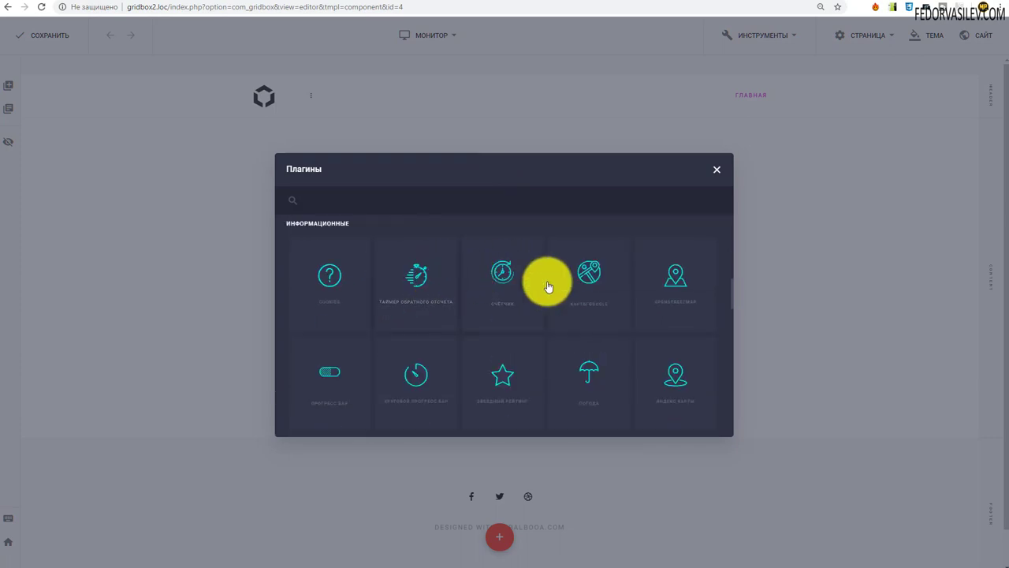
{"action": "scroll", "coordinate": [649, 281], "scroll_direction": "down", "scroll_amount": 5}
{"action": "scroll", "coordinate": [313, 266], "scroll_direction": "down", "scroll_amount": 2}
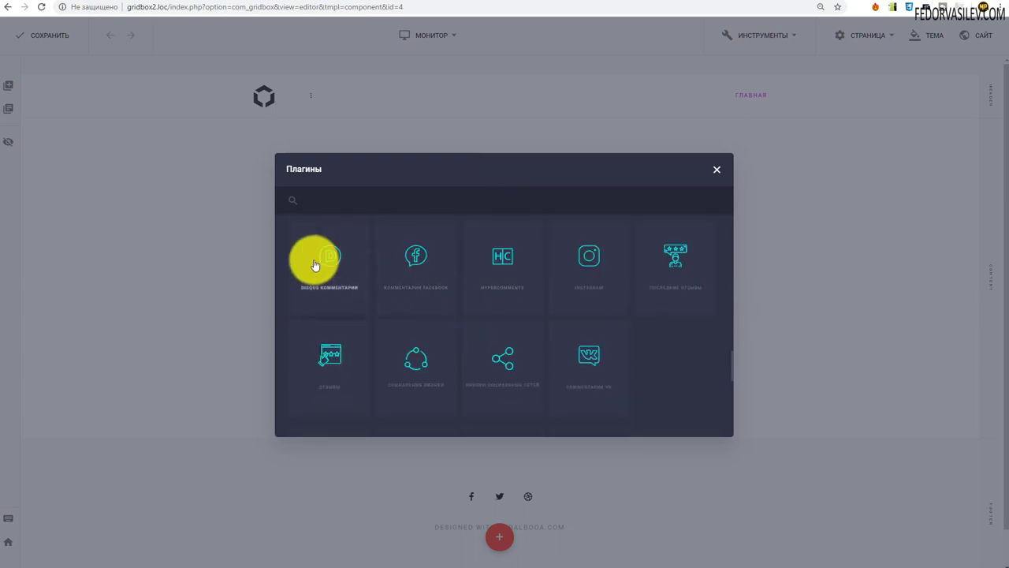
{"action": "scroll", "coordinate": [396, 270], "scroll_direction": "down", "scroll_amount": 2}
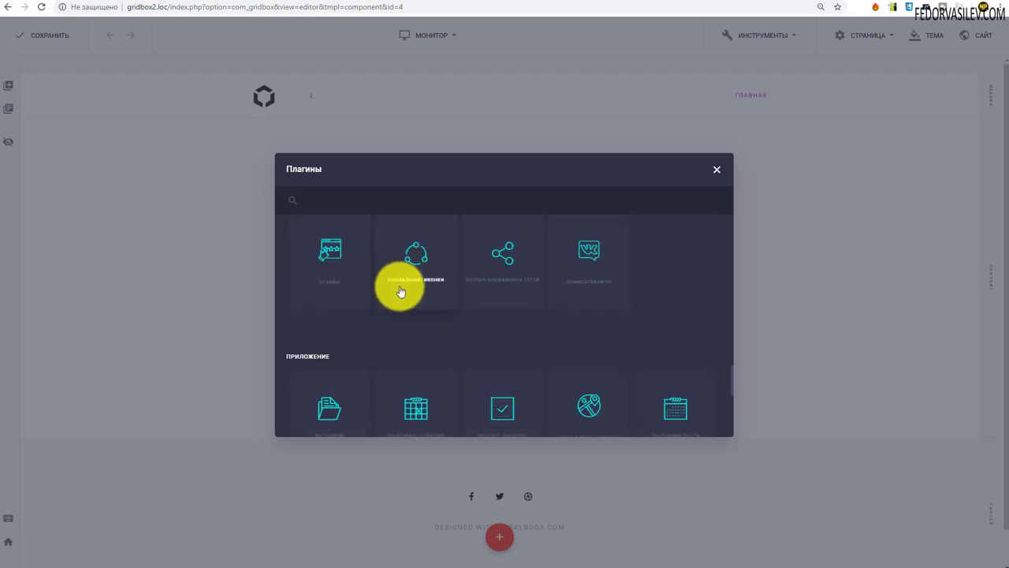
{"action": "scroll", "coordinate": [523, 265], "scroll_direction": "down", "scroll_amount": 2}
{"action": "scroll", "coordinate": [464, 366], "scroll_direction": "down", "scroll_amount": 3}
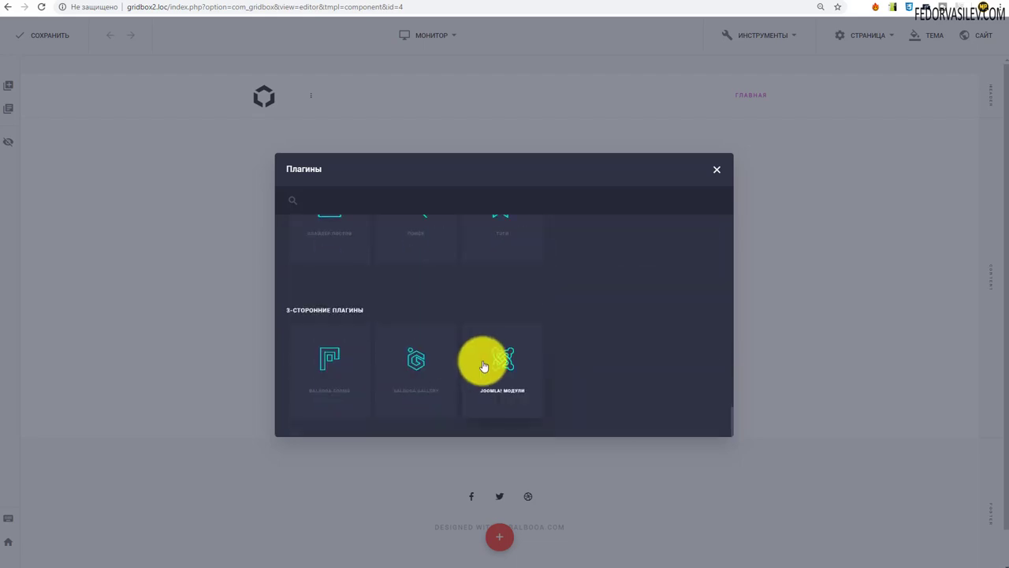
{"action": "left_click", "coordinate": [717, 171]}
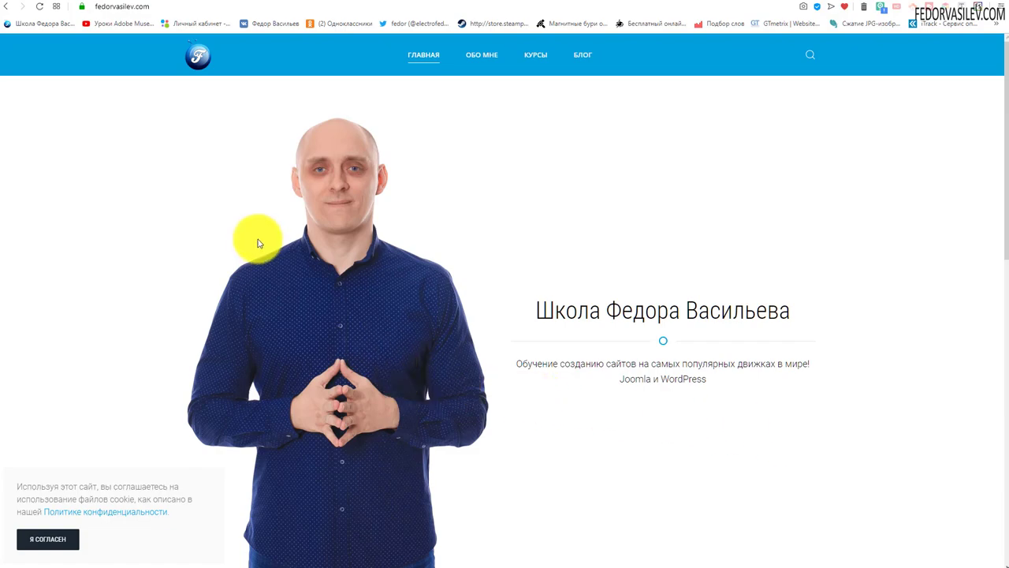
- Switch to the course school website, look over its home and courses pages, and open the Landing page НА ЛЕТУ 2.0 presentation
{"action": "scroll", "coordinate": [241, 265], "scroll_direction": "down", "scroll_amount": 7}
{"action": "scroll", "coordinate": [213, 261], "scroll_direction": "up", "scroll_amount": 7}
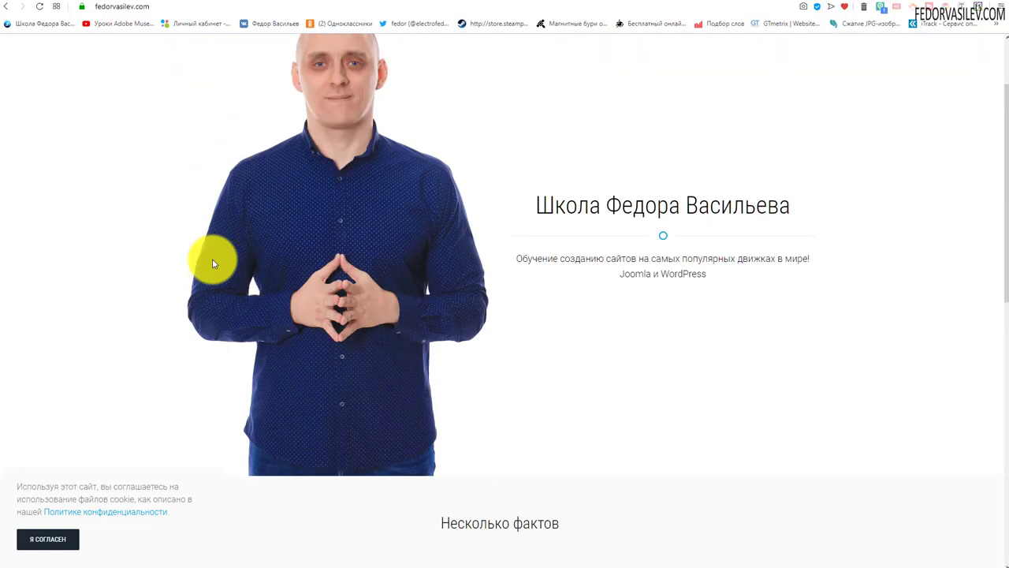
{"action": "left_click", "coordinate": [530, 50]}
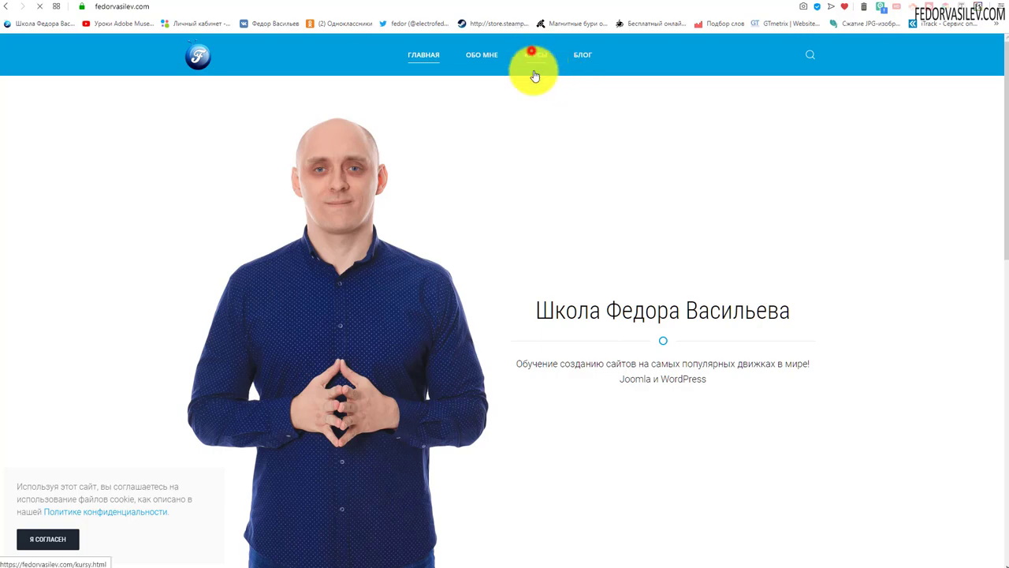
{"action": "scroll", "coordinate": [439, 485], "scroll_direction": "down", "scroll_amount": 3}
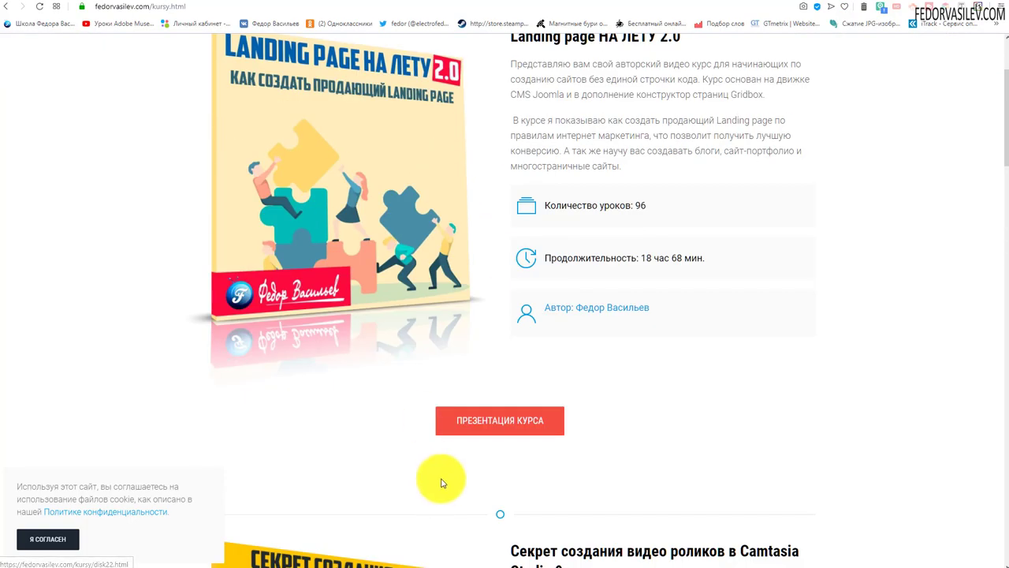
{"action": "scroll", "coordinate": [252, 264], "scroll_direction": "up", "scroll_amount": 2}
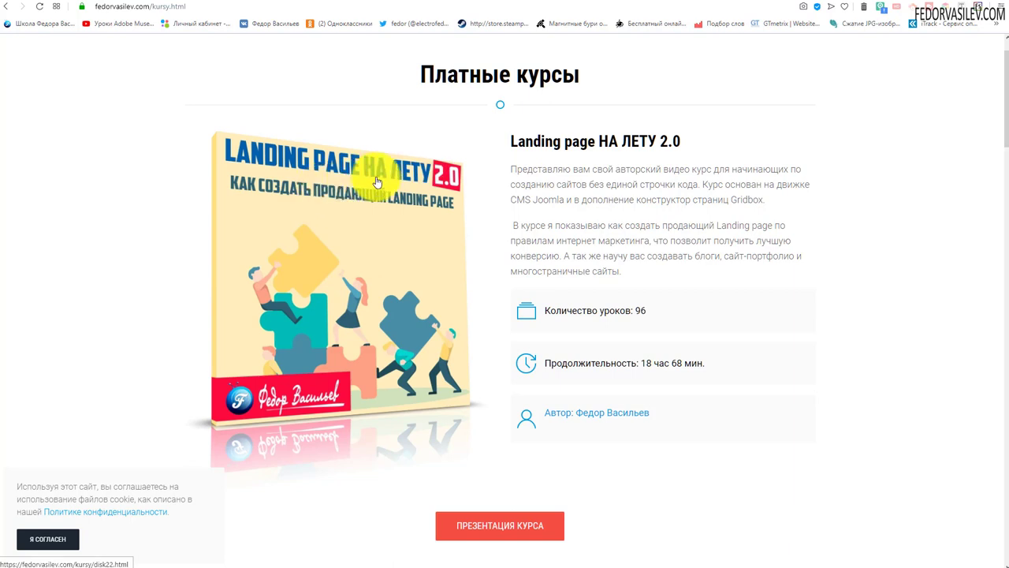
{"action": "scroll", "coordinate": [386, 315], "scroll_direction": "down", "scroll_amount": 1}
{"action": "left_click", "coordinate": [475, 422]}
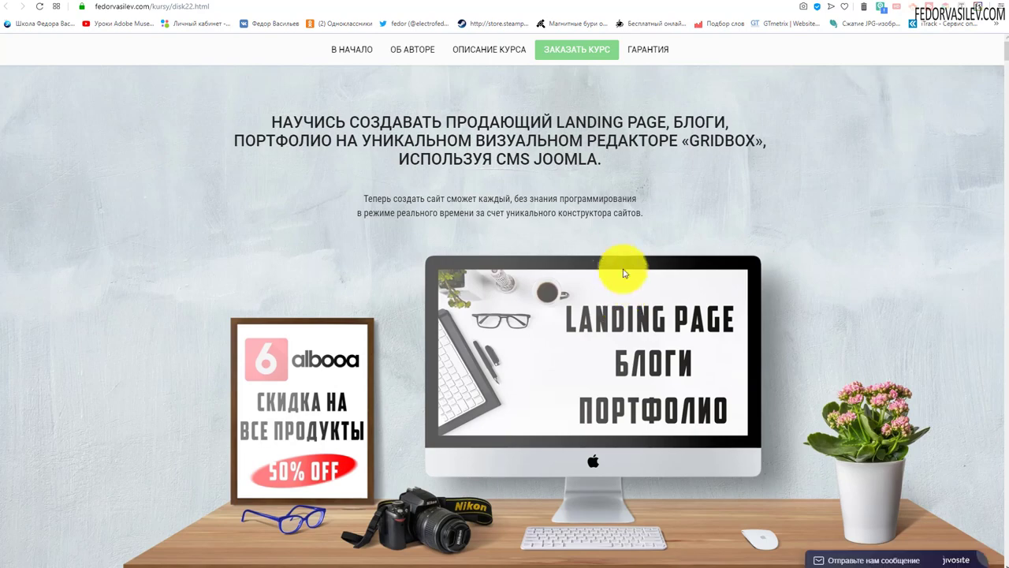
- Look through the course presentation page from the Balbooa discount offer to the site templates, and close the chat window
{"action": "scroll", "coordinate": [271, 252], "scroll_direction": "down", "scroll_amount": 2}
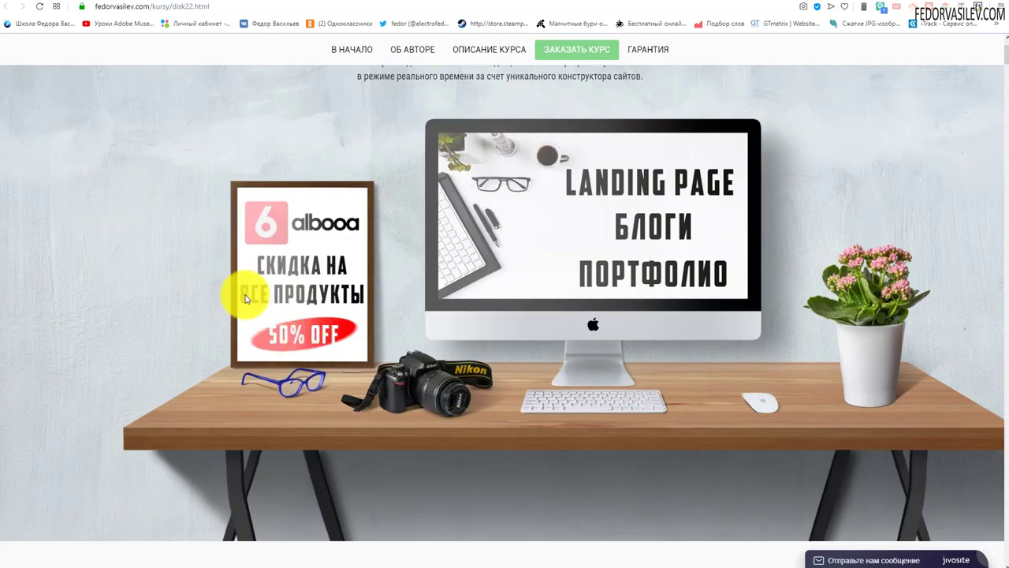
{"action": "scroll", "coordinate": [289, 270], "scroll_direction": "up", "scroll_amount": 2}
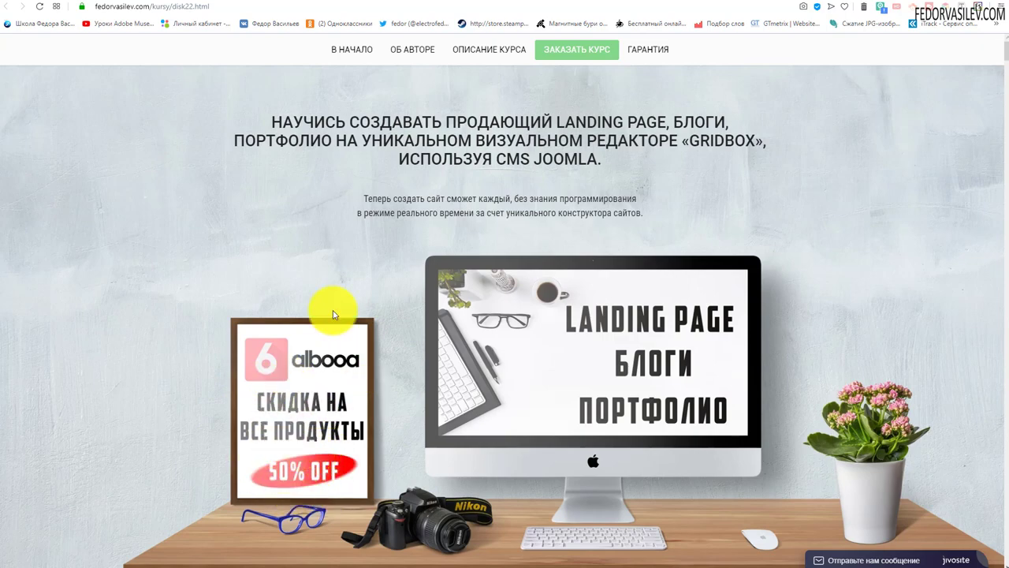
{"action": "scroll", "coordinate": [331, 303], "scroll_direction": "down", "scroll_amount": 8}
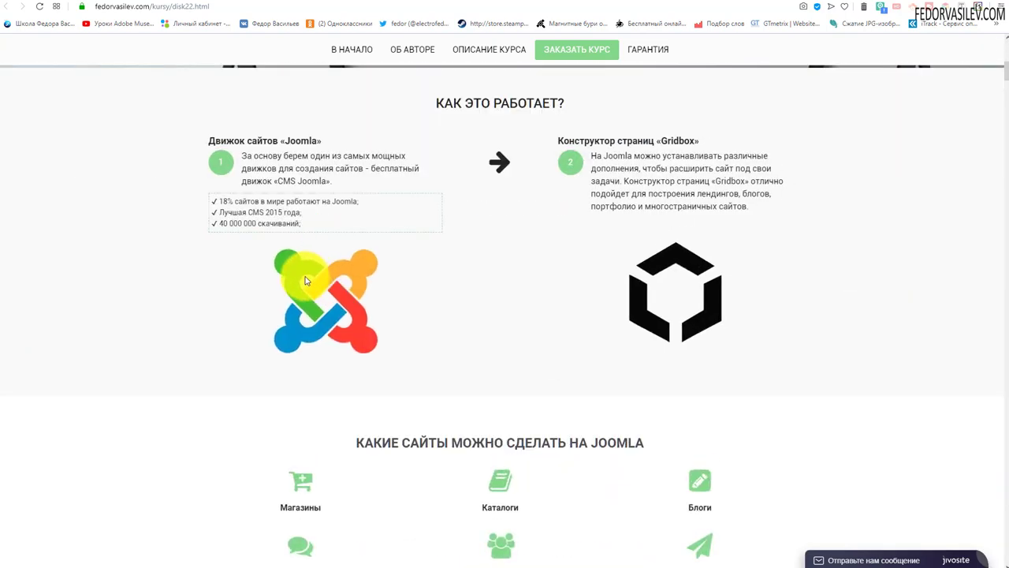
{"action": "scroll", "coordinate": [331, 303], "scroll_direction": "down", "scroll_amount": 10}
{"action": "scroll", "coordinate": [237, 238], "scroll_direction": "down", "scroll_amount": 10}
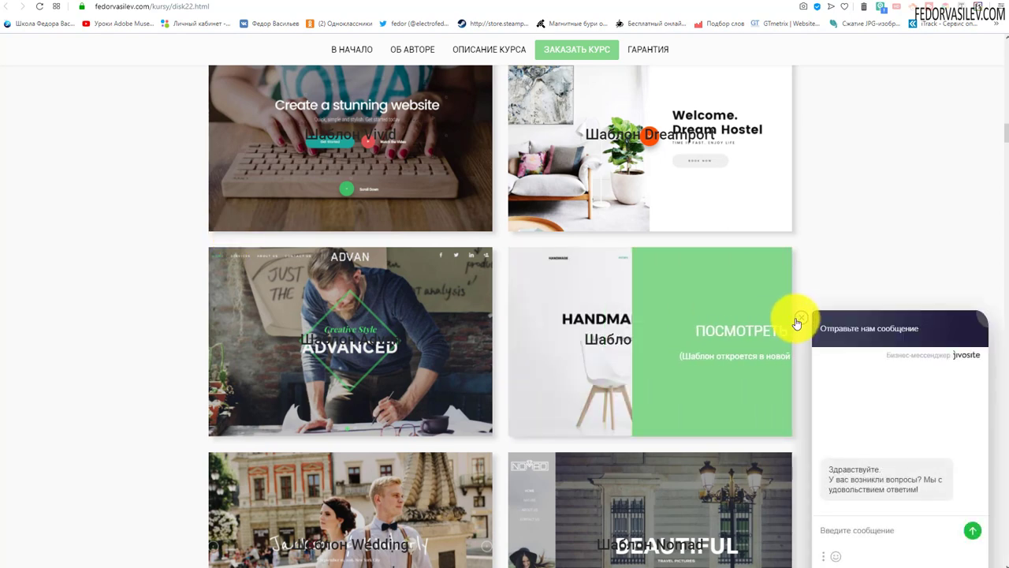
{"action": "left_click", "coordinate": [794, 320]}
{"action": "mouse_move", "coordinate": [791, 318]}
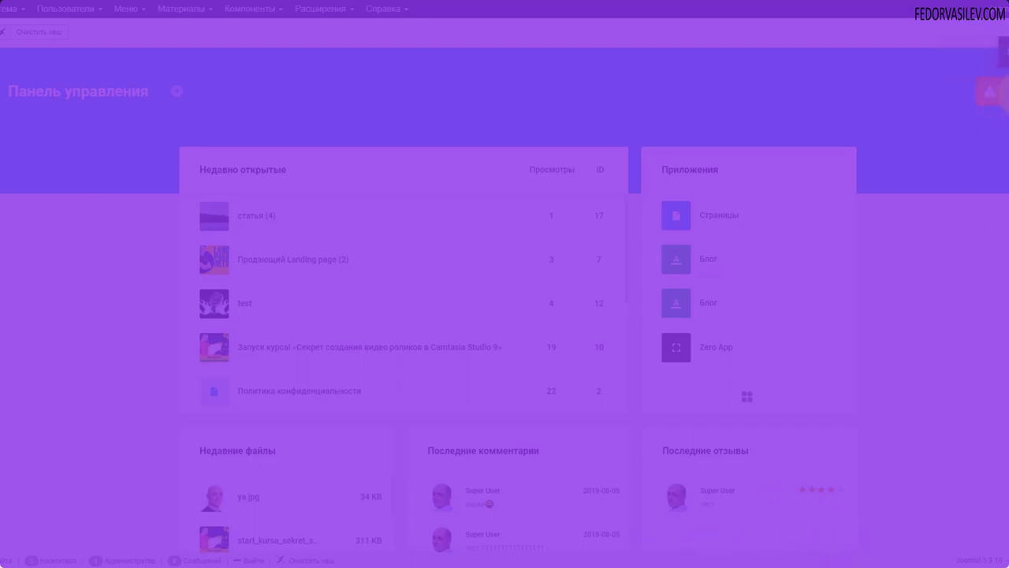
{"action": "left_click", "coordinate": [999, 95]}
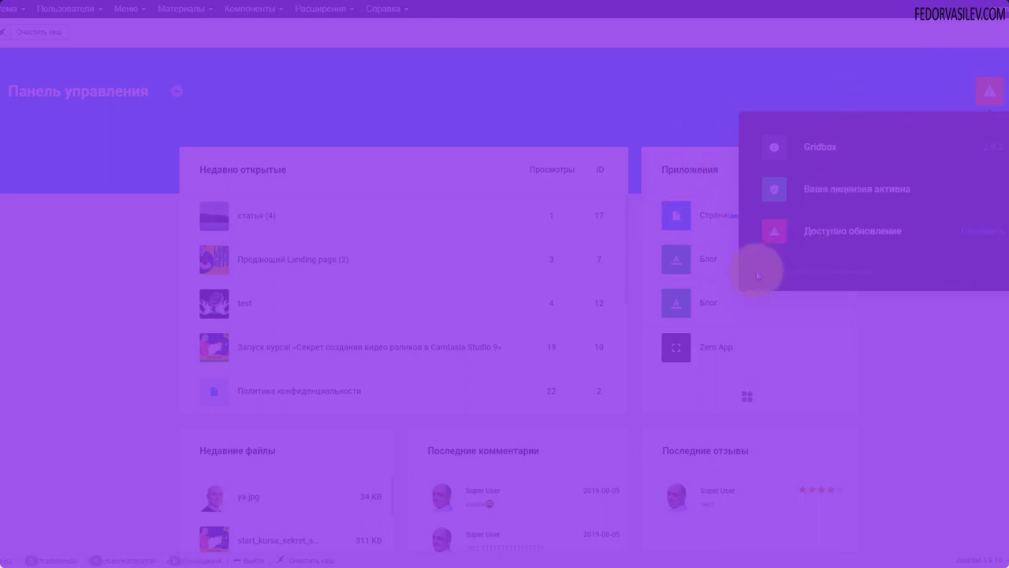
{"action": "left_click", "coordinate": [807, 157]}
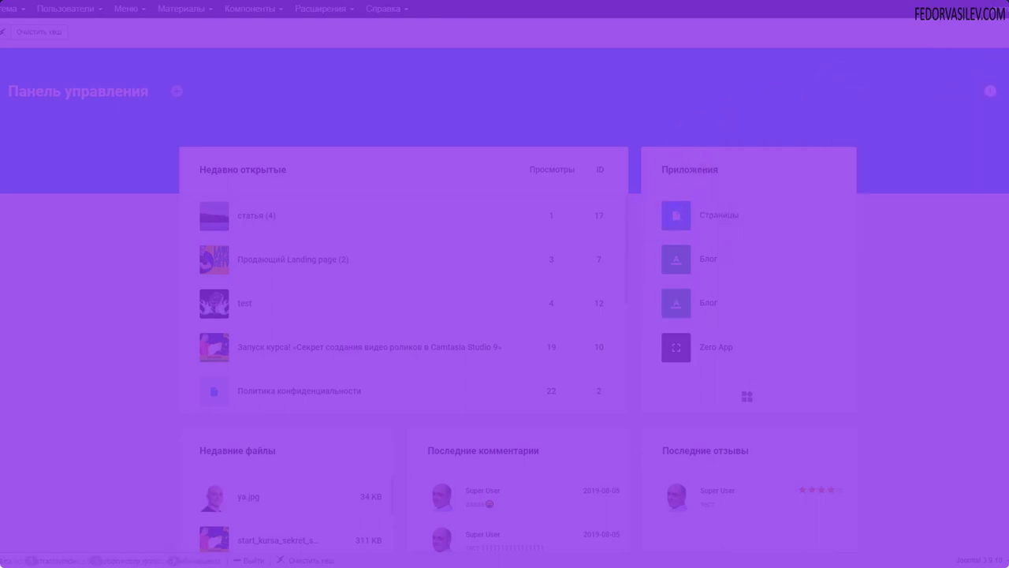
{"action": "left_click", "coordinate": [15, 203]}
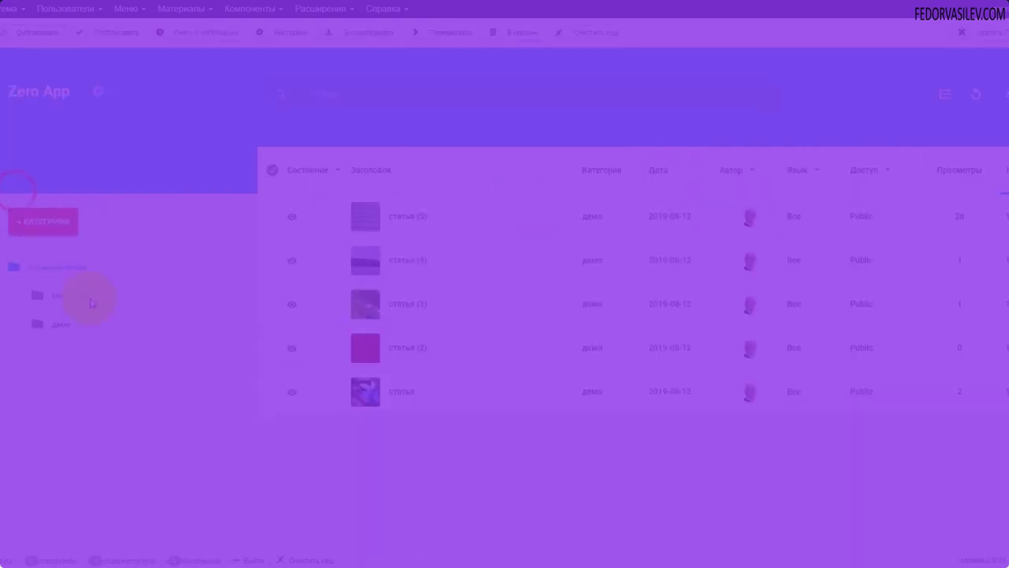
{"action": "left_click", "coordinate": [98, 91]}
{"action": "left_click", "coordinate": [106, 237]}
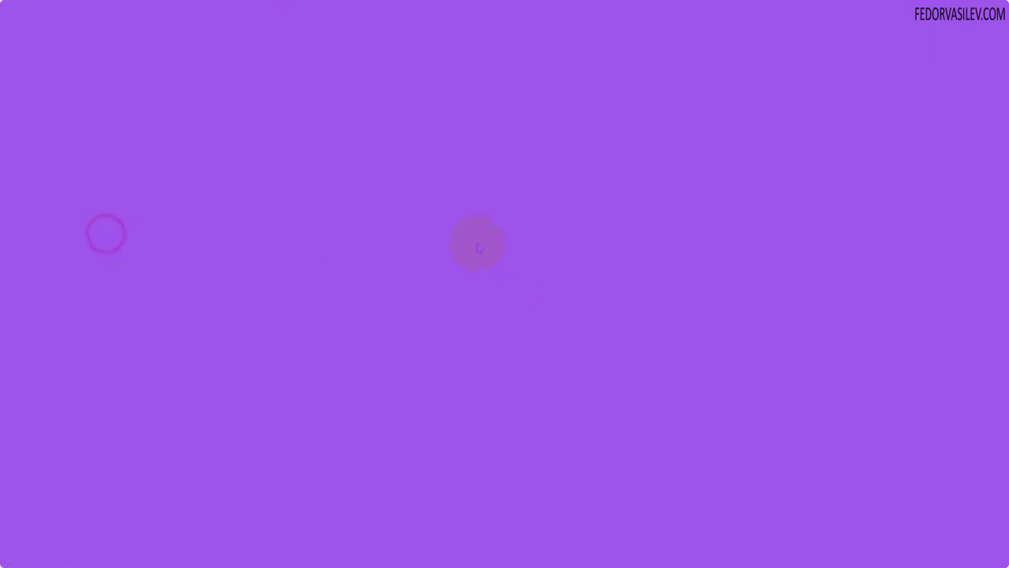